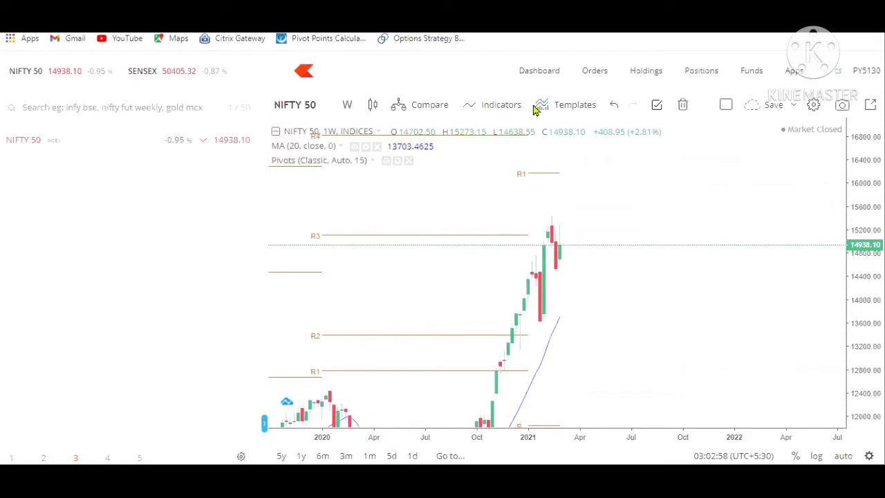
- Switch to the options hedging presentation in PowerPoint and bring up the Long Straddle slide among the thumbnails
{"action": "left_click", "coordinate": [350, 104]}
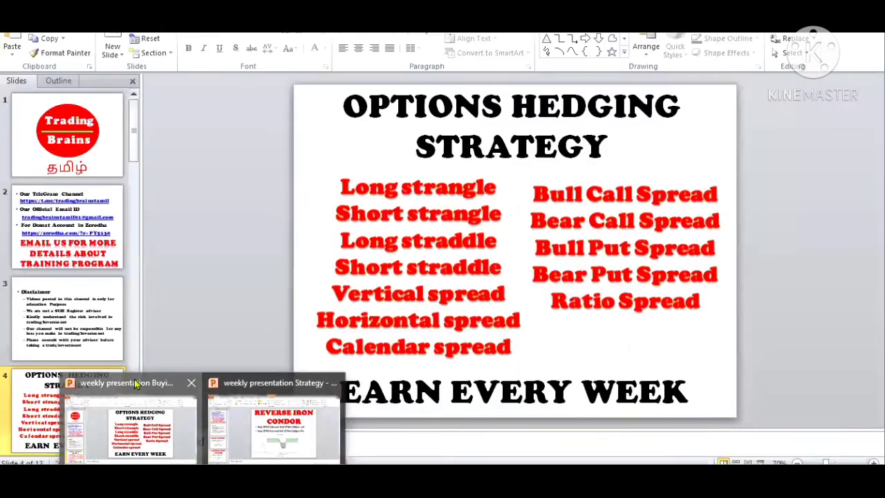
{"action": "left_click", "coordinate": [104, 422]}
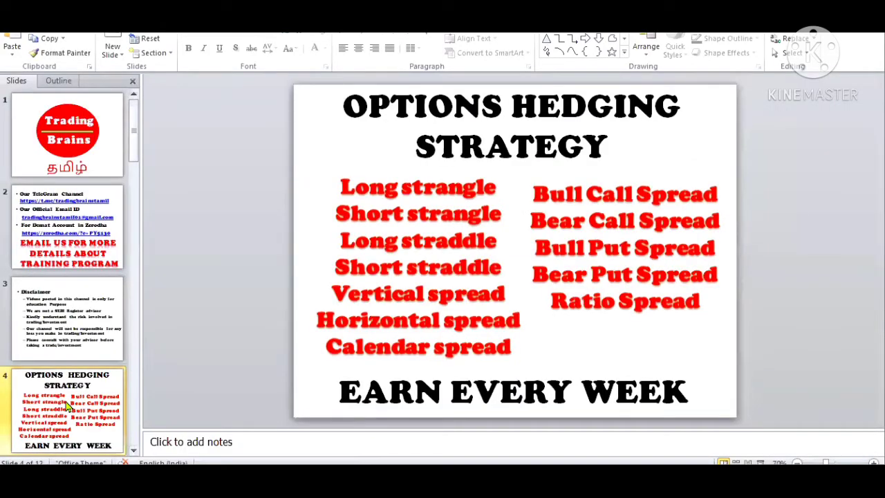
{"action": "scroll", "coordinate": [67, 406], "scroll_direction": "down", "scroll_amount": 3}
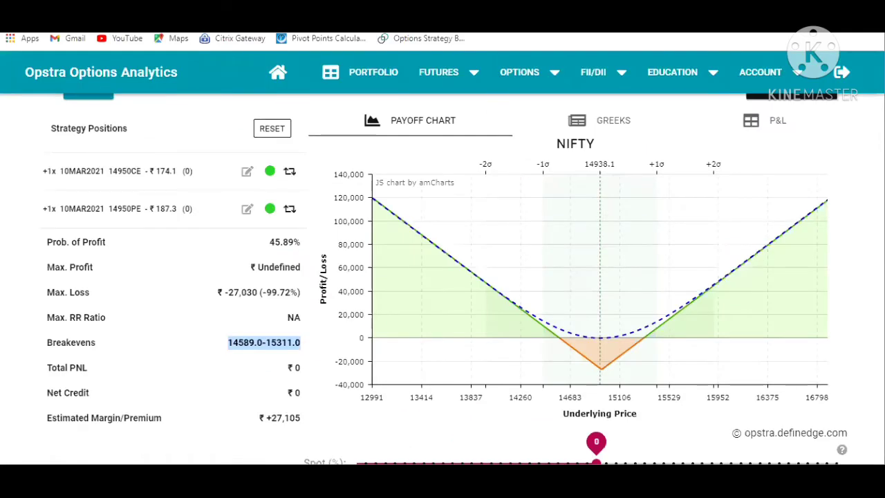
- Examine the call and put deltas of the 14950 strike in Opstra's NIFTY option chain and return to the strategy's payoff
{"action": "scroll", "coordinate": [763, 256], "scroll_direction": "up", "scroll_amount": 4}
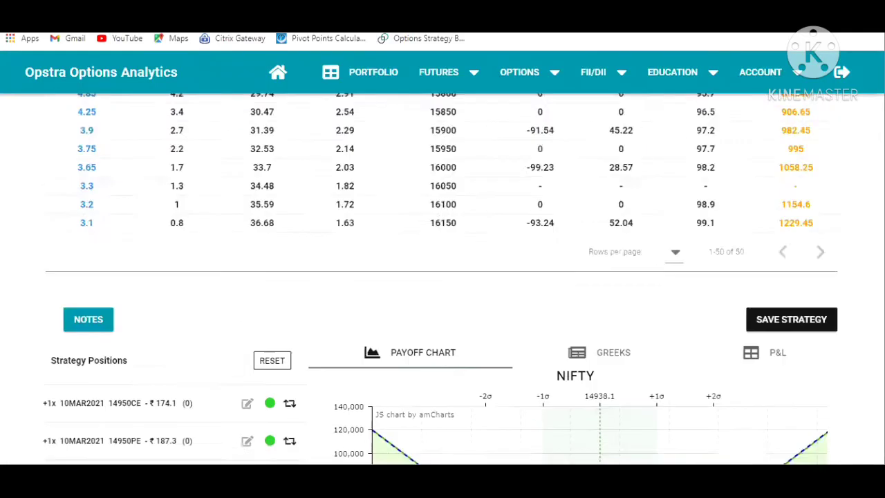
{"action": "scroll", "coordinate": [442, 280], "scroll_direction": "up", "scroll_amount": 8}
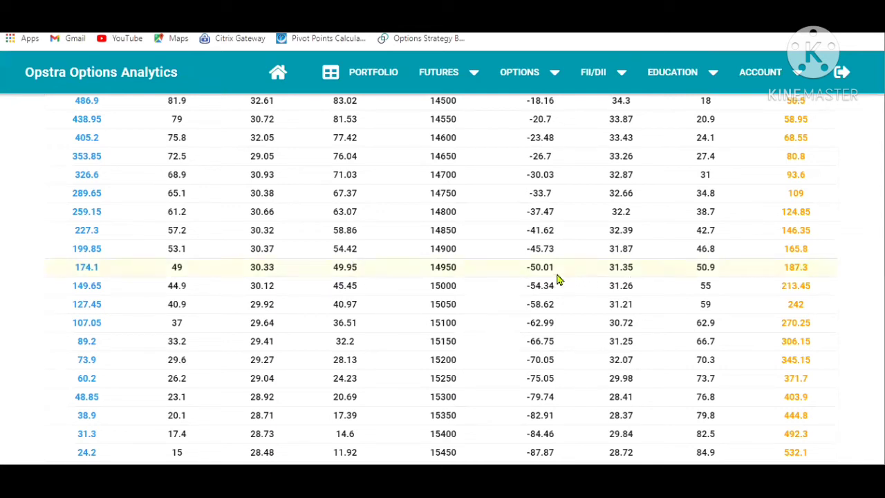
{"action": "double_click", "coordinate": [338, 268]}
{"action": "left_click_drag", "start_coordinate": [560, 269], "coordinate": [516, 270]}
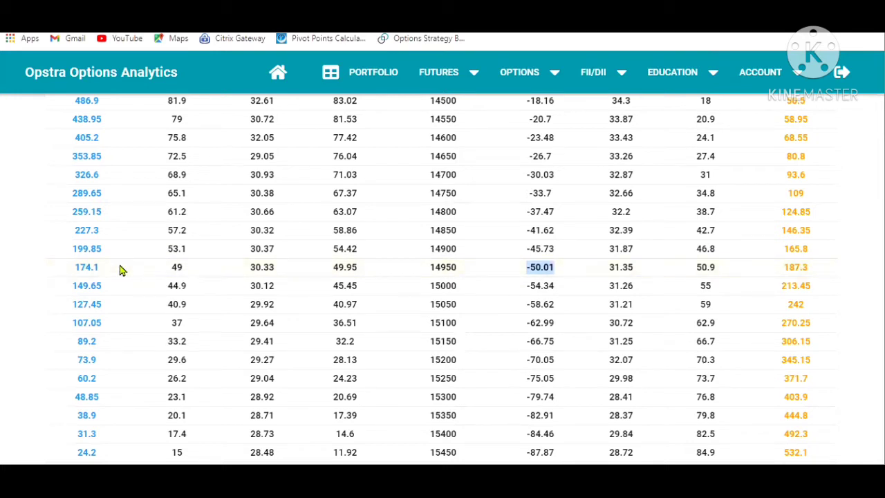
{"action": "mouse_move", "coordinate": [816, 275]}
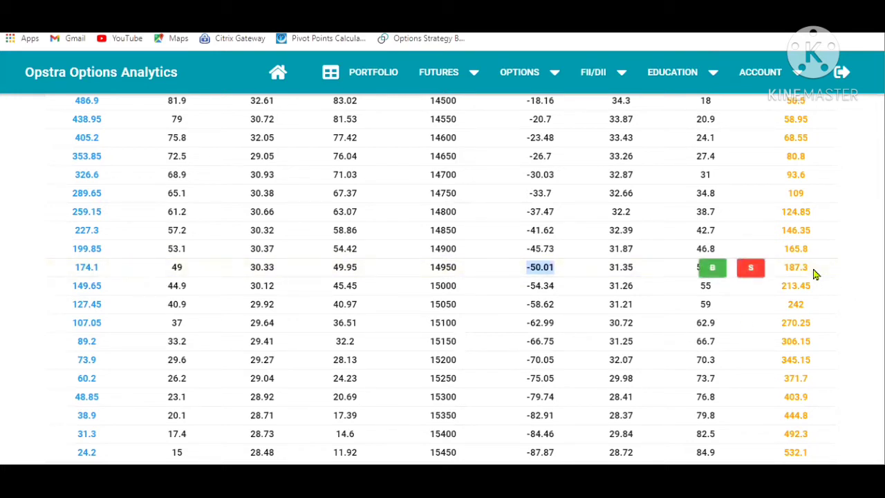
{"action": "scroll", "coordinate": [837, 268], "scroll_direction": "down", "scroll_amount": 10}
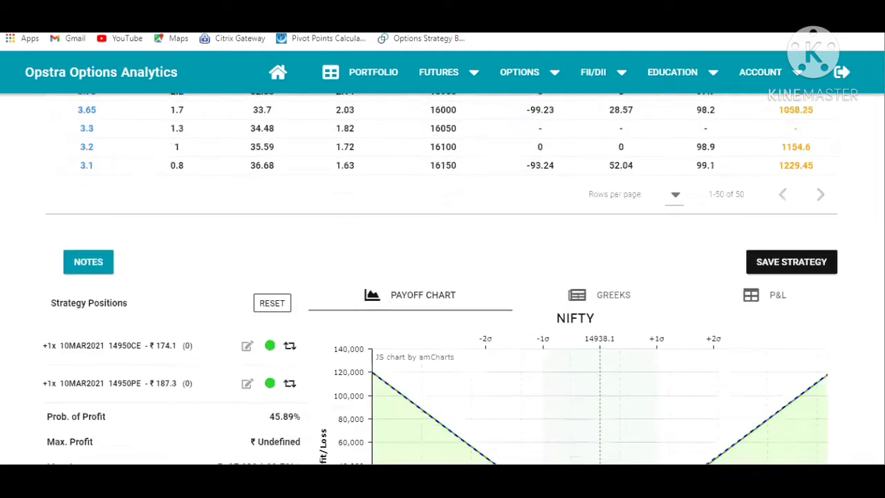
{"action": "scroll", "coordinate": [795, 316], "scroll_direction": "down", "scroll_amount": 3}
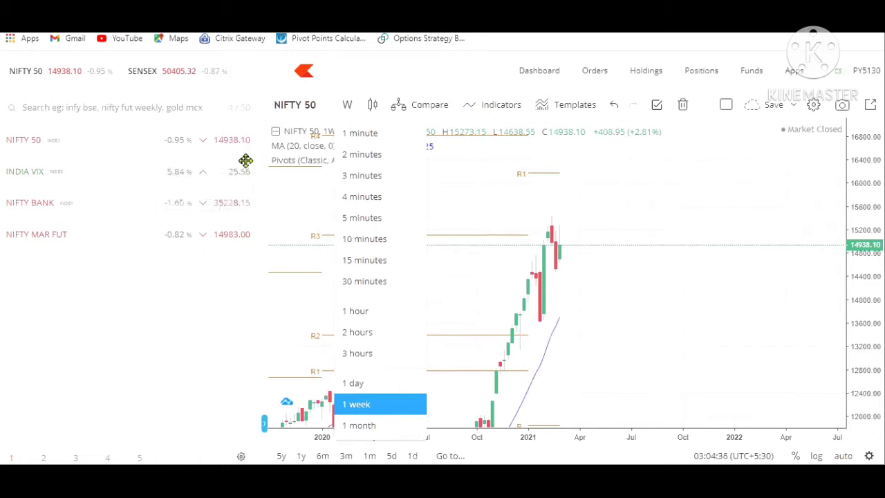
- Check India VIX in the Kite watchlist and the long straddle's estimated premium and breakevens in Opstra
{"action": "mouse_move", "coordinate": [238, 173]}
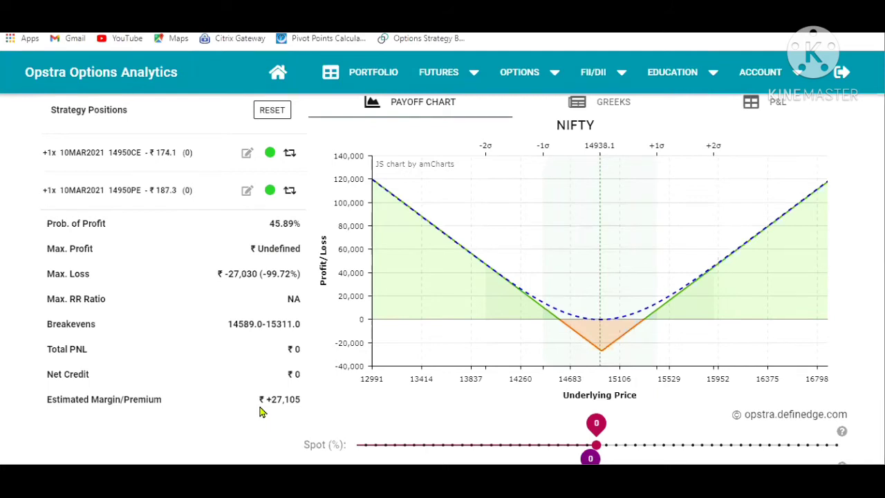
{"action": "left_click_drag", "start_coordinate": [289, 415], "coordinate": [310, 413]}
{"action": "left_click", "coordinate": [235, 380]}
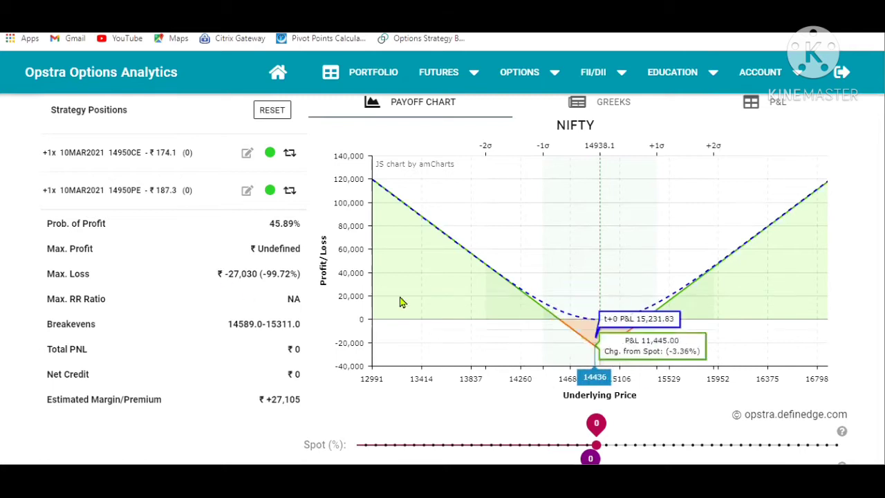
{"action": "left_click_drag", "start_coordinate": [228, 324], "coordinate": [301, 329]}
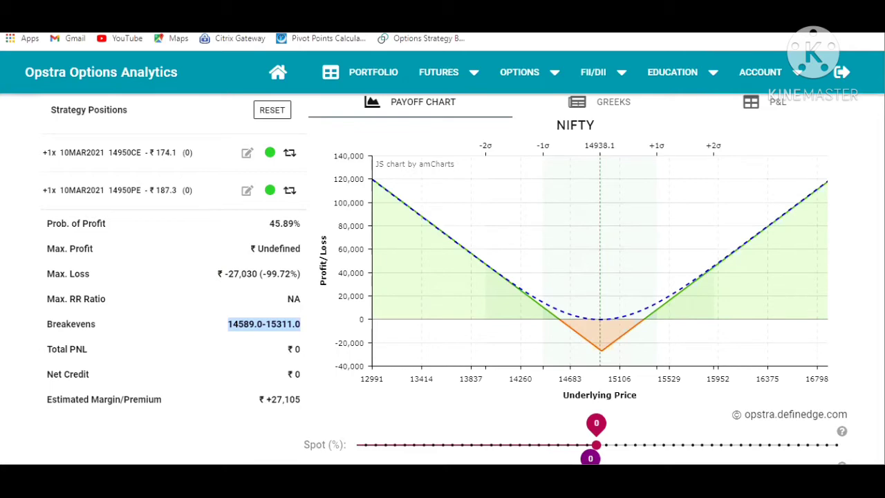
- Show the Short Straddle slide in PowerPoint and build it in Opstra by selling one lot each of the 10MAR2021 14950CE and 14950PE
{"action": "left_click", "coordinate": [155, 422]}
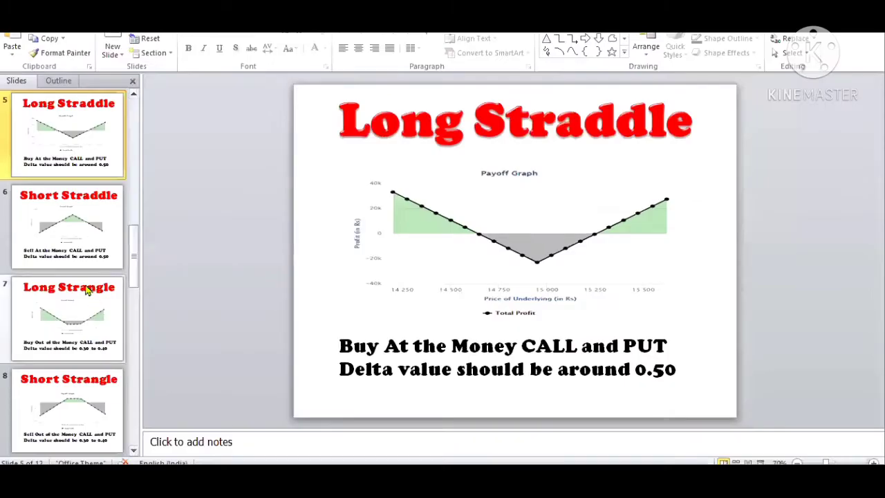
{"action": "left_click", "coordinate": [87, 232]}
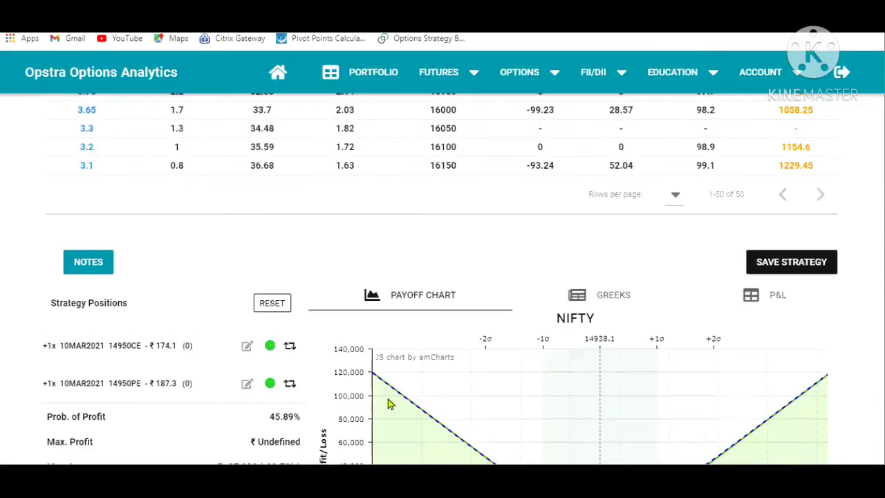
{"action": "scroll", "coordinate": [286, 309], "scroll_direction": "up", "scroll_amount": 3}
{"action": "scroll", "coordinate": [716, 277], "scroll_direction": "up", "scroll_amount": 5}
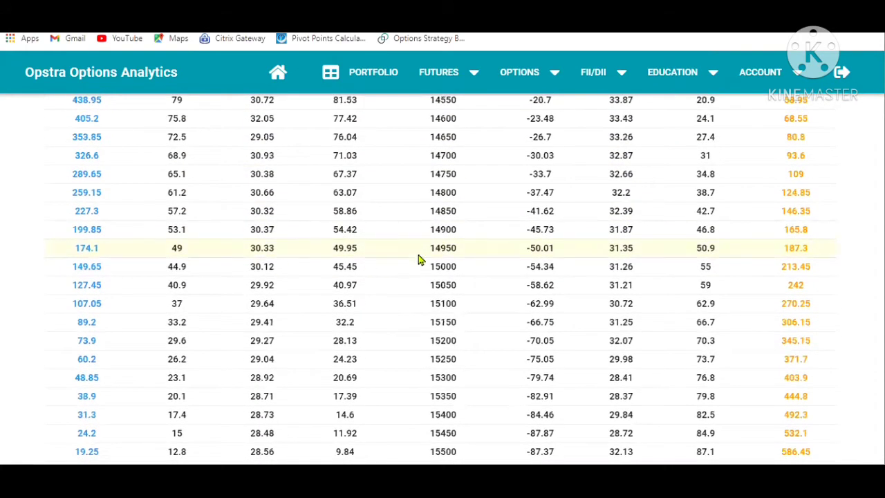
{"action": "left_click", "coordinate": [138, 251]}
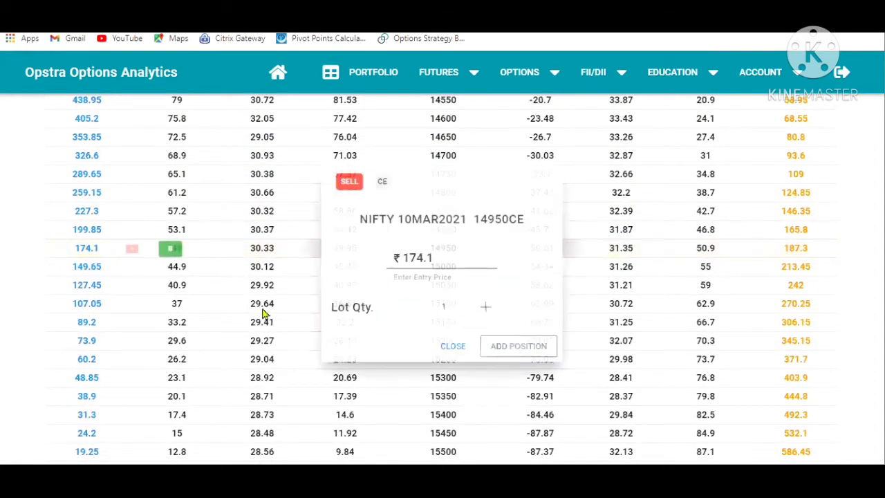
{"action": "left_click", "coordinate": [532, 357]}
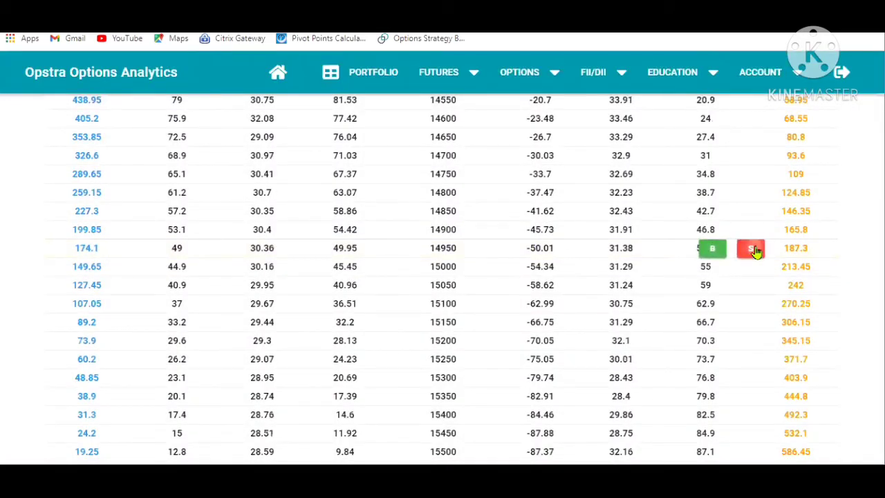
{"action": "left_click", "coordinate": [749, 250]}
{"action": "left_click", "coordinate": [527, 358]}
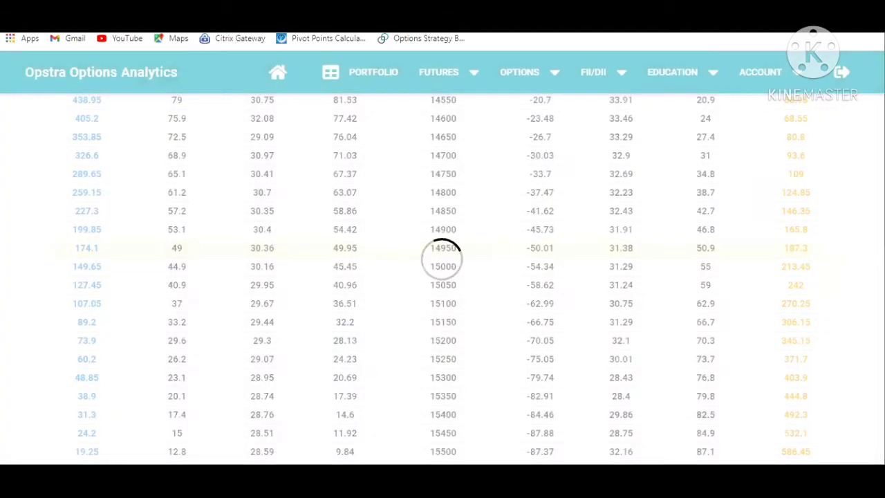
{"action": "scroll", "coordinate": [443, 277], "scroll_direction": "down", "scroll_amount": 8}
{"action": "scroll", "coordinate": [443, 277], "scroll_direction": "down", "scroll_amount": 3}
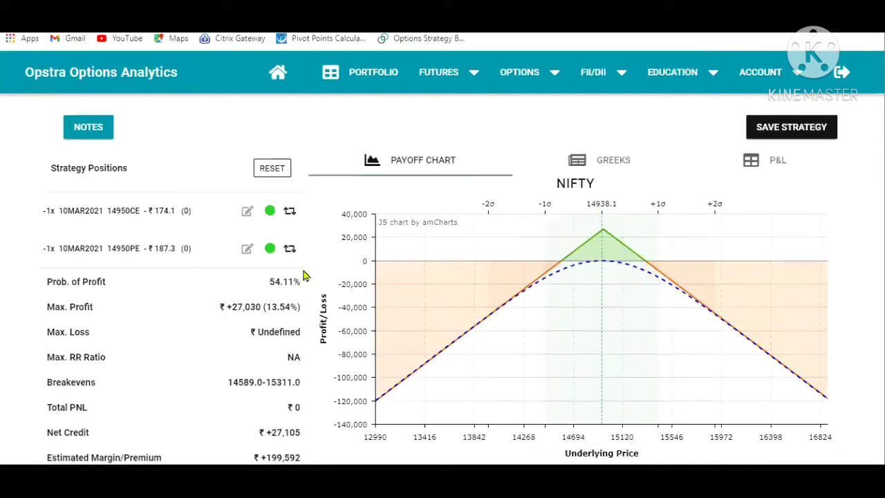
- Examine the short straddle's probability of profit, maximum loss, estimated margin, maximum profit percentage and breakevens
{"action": "left_click_drag", "start_coordinate": [259, 283], "coordinate": [301, 282]}
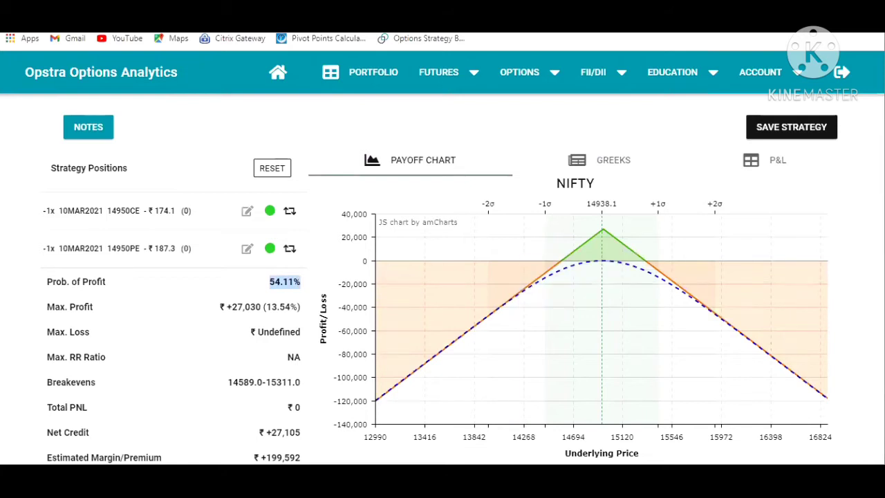
{"action": "scroll", "coordinate": [442, 276], "scroll_direction": "down", "scroll_amount": 2}
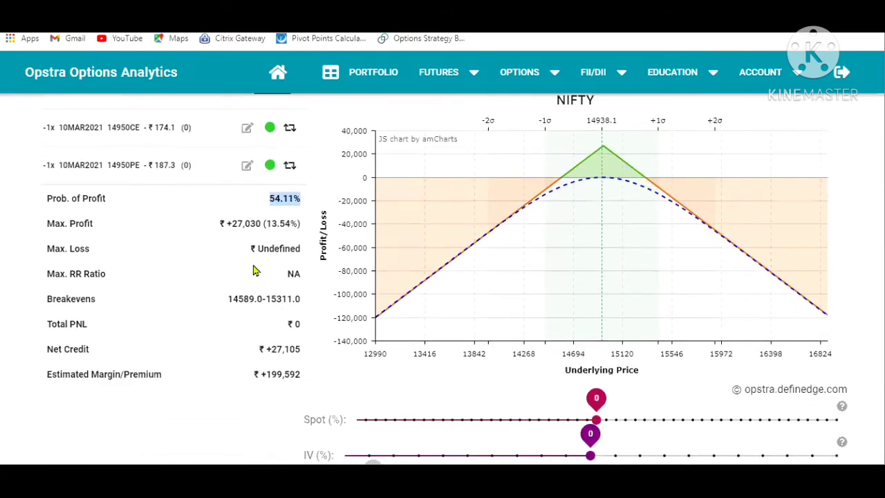
{"action": "left_click_drag", "start_coordinate": [242, 250], "coordinate": [293, 245]}
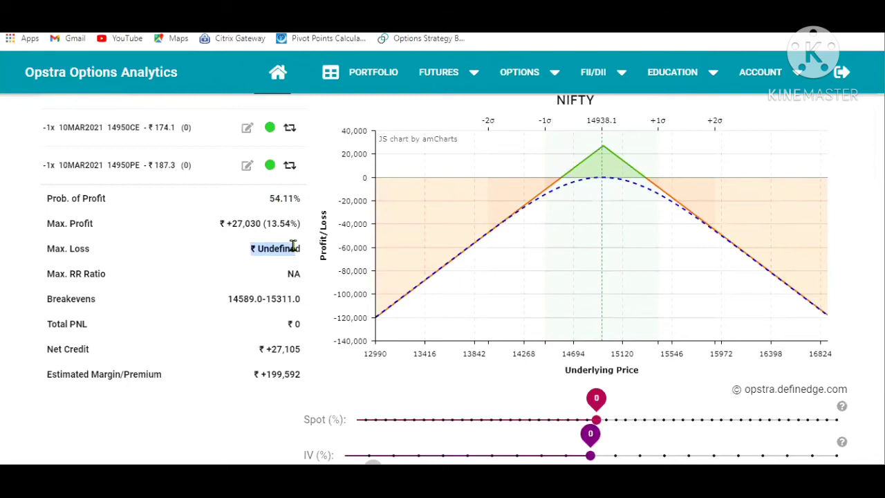
{"action": "left_click_drag", "start_coordinate": [250, 374], "coordinate": [300, 373]}
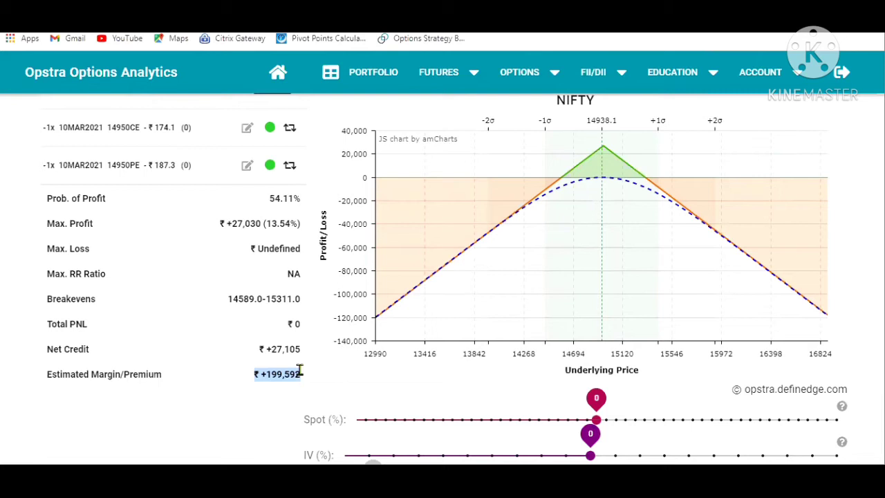
{"action": "mouse_move", "coordinate": [262, 223]}
{"action": "left_mouse_down"}
{"action": "mouse_move", "coordinate": [227, 223]}
{"action": "mouse_move", "coordinate": [273, 224]}
{"action": "left_mouse_up"}
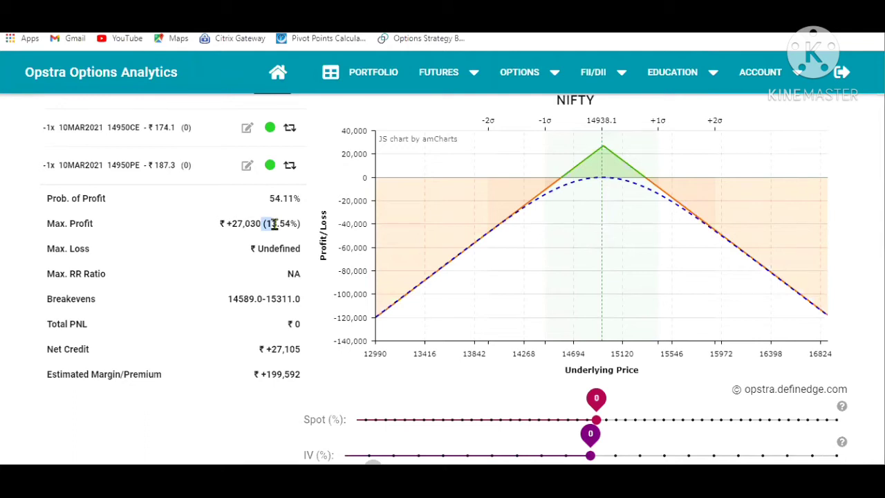
{"action": "left_click_drag", "start_coordinate": [226, 300], "coordinate": [284, 304]}
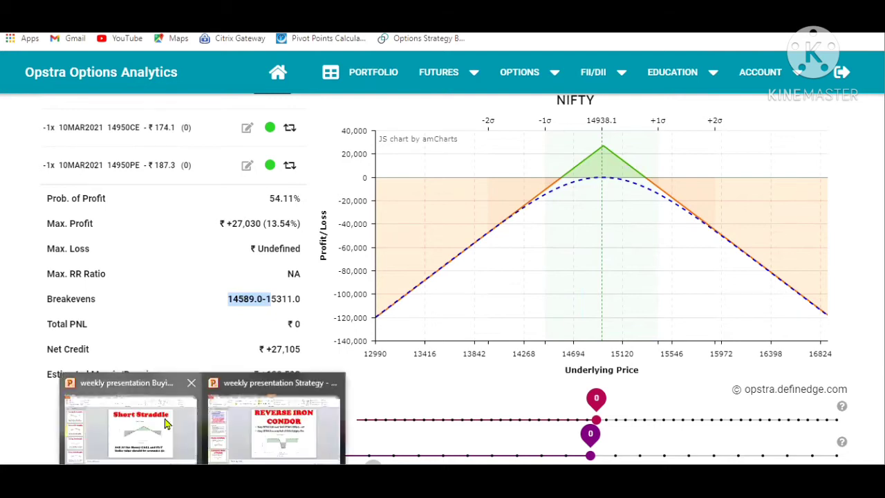
- Show the Long Strangle slide in PowerPoint and add a buy position for one lot of the NIFTY 10MAR2021 14750PE at 109 in Opstra
{"action": "left_click", "coordinate": [274, 436]}
{"action": "left_click", "coordinate": [97, 328]}
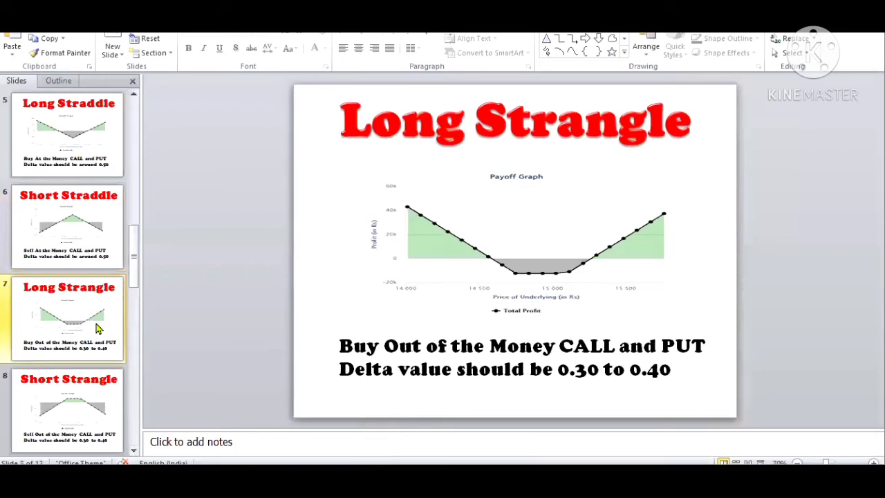
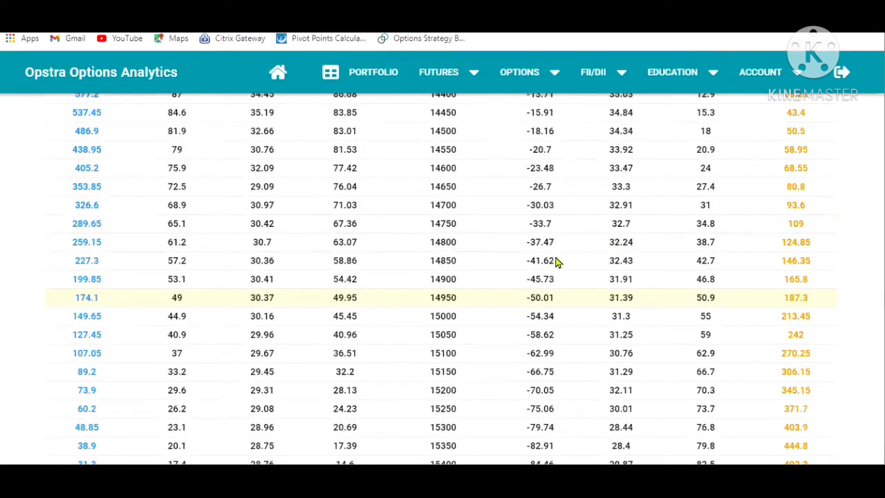
{"action": "left_click_drag", "start_coordinate": [556, 227], "coordinate": [529, 223]}
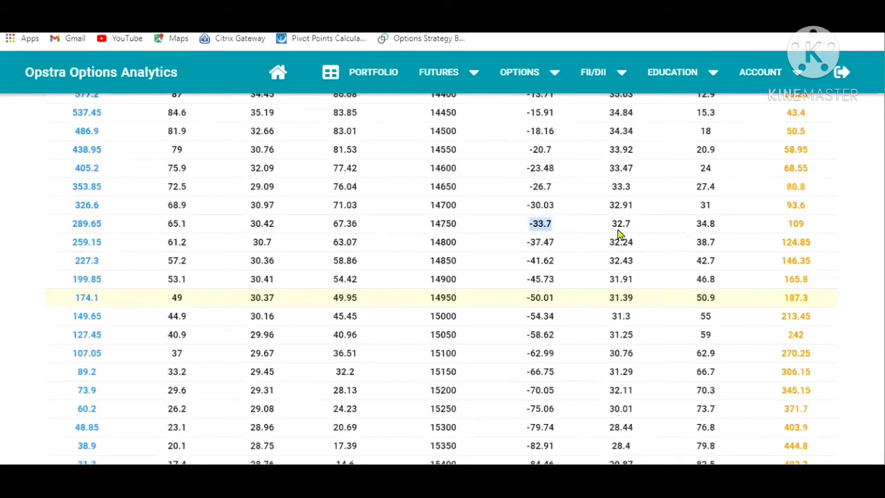
{"action": "mouse_move", "coordinate": [780, 229]}
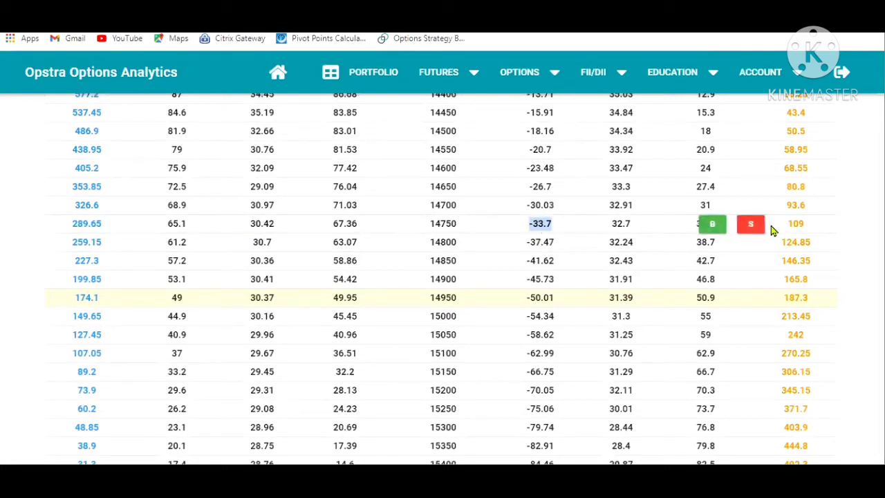
{"action": "left_click", "coordinate": [714, 226]}
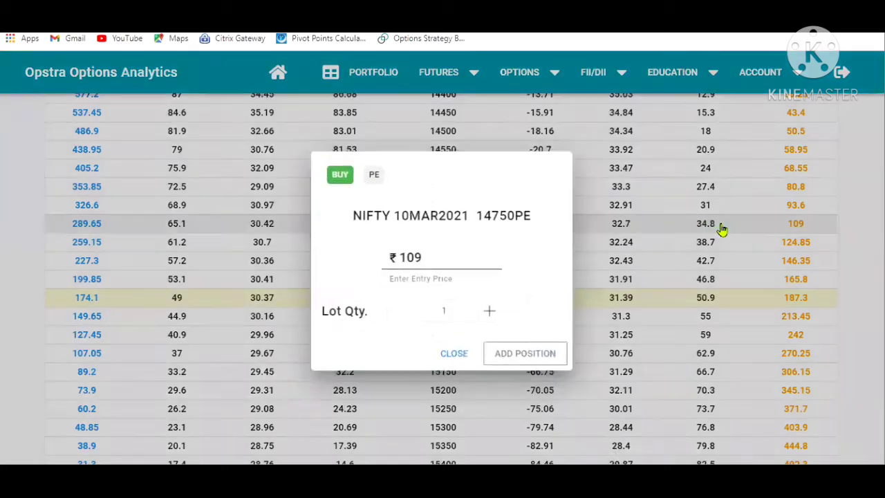
{"action": "left_click", "coordinate": [518, 356]}
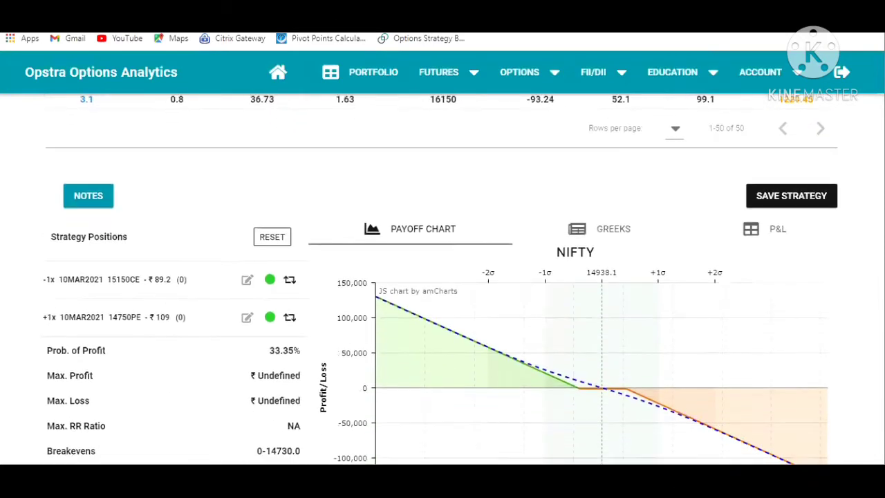
- Change the 10MAR2021 15150CE strategy position to Buy and view the updated payoff and strategy figures
{"action": "left_click", "coordinate": [247, 280]}
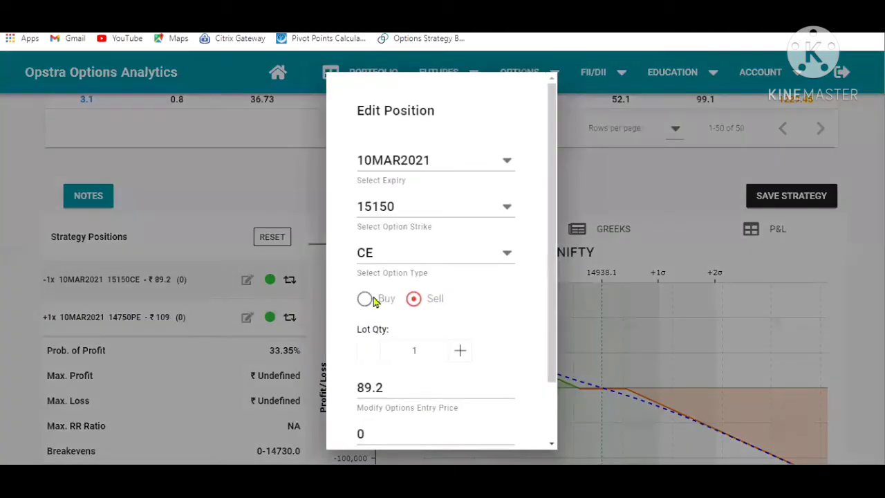
{"action": "left_click", "coordinate": [364, 298]}
{"action": "scroll", "coordinate": [500, 415], "scroll_direction": "down", "scroll_amount": 2}
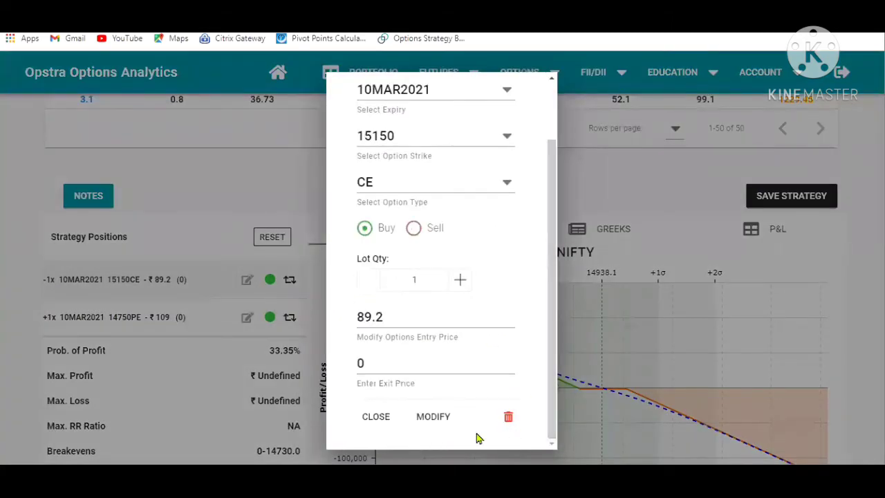
{"action": "left_click", "coordinate": [433, 417]}
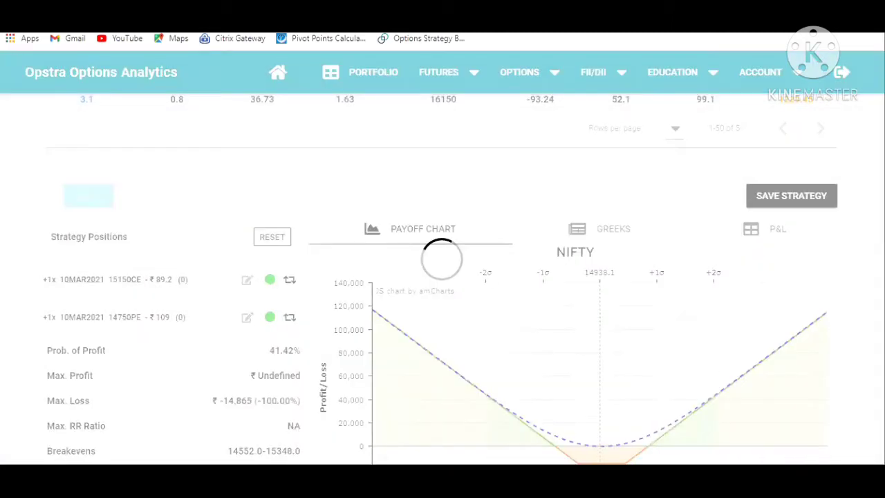
{"action": "scroll", "coordinate": [443, 277], "scroll_direction": "down", "scroll_amount": 2}
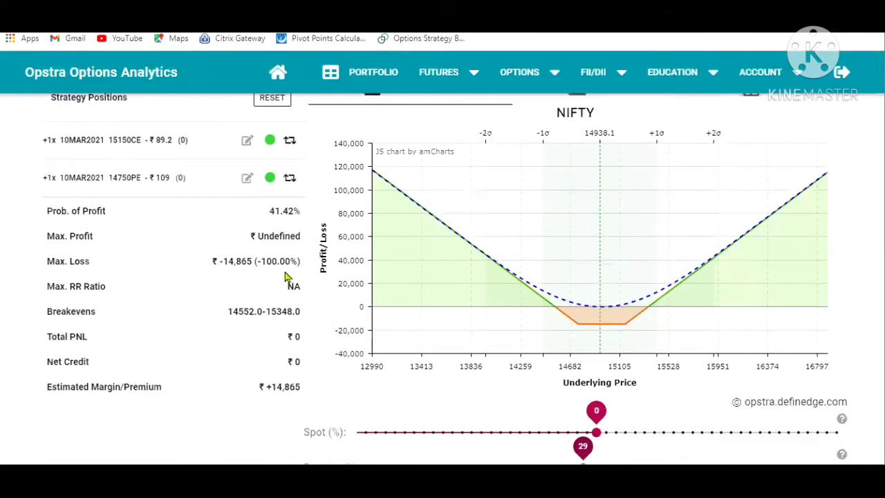
- Examine the long strangle's probability of profit, breakevens and payoff chart
{"action": "left_click_drag", "start_coordinate": [268, 212], "coordinate": [285, 211]}
{"action": "left_click_drag", "start_coordinate": [229, 312], "coordinate": [306, 316]}
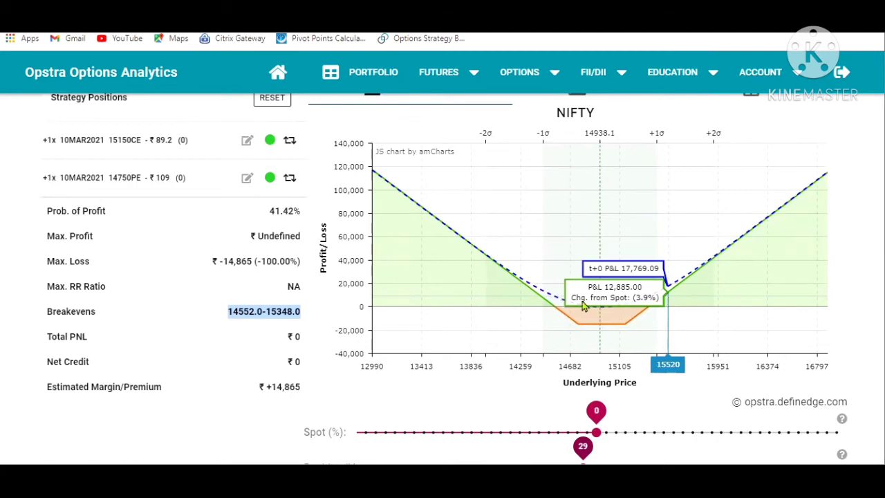
{"action": "left_click", "coordinate": [242, 314]}
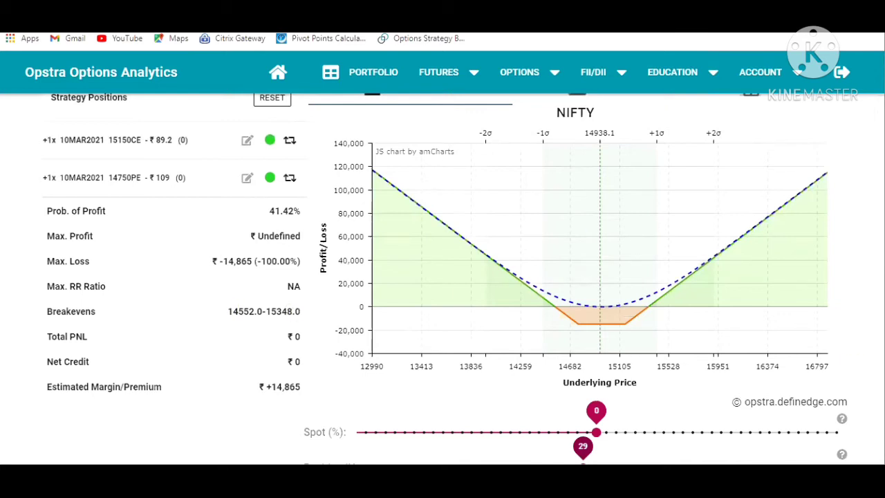
- Show the Short Strangle slide in PowerPoint and build it in Opstra by selling one lot each of the 10MAR2021 15150CE and 14750PE
{"action": "left_click", "coordinate": [159, 436]}
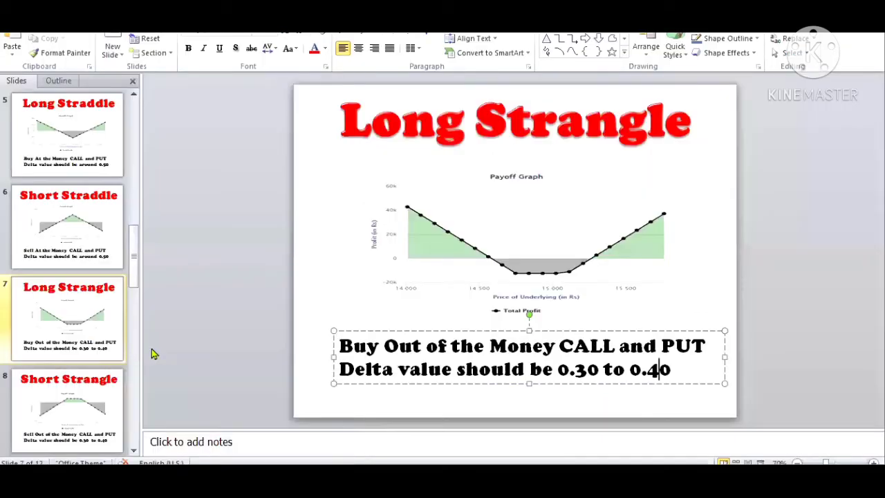
{"action": "left_click", "coordinate": [79, 399]}
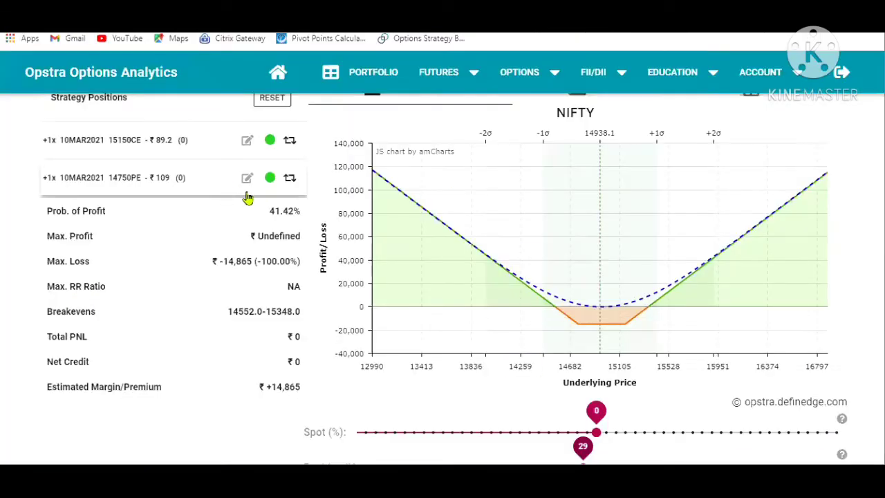
{"action": "scroll", "coordinate": [444, 376], "scroll_direction": "up", "scroll_amount": 2}
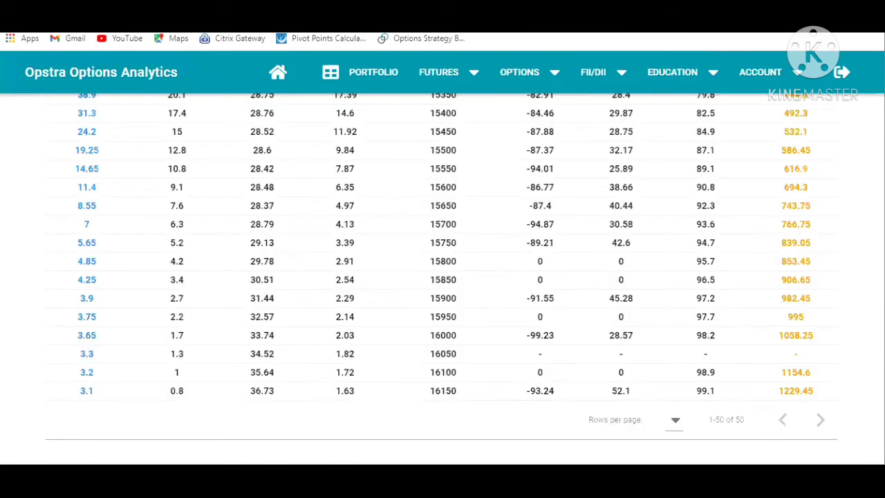
{"action": "scroll", "coordinate": [821, 286], "scroll_direction": "up", "scroll_amount": 4}
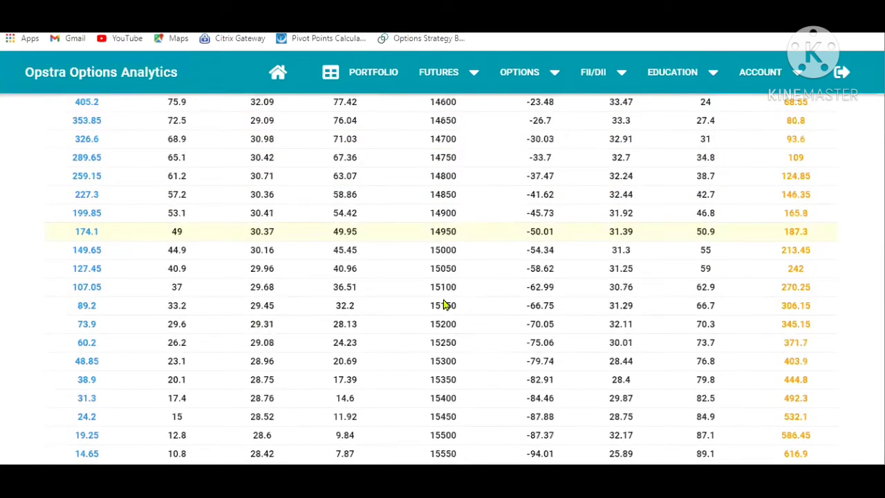
{"action": "mouse_move", "coordinate": [171, 309]}
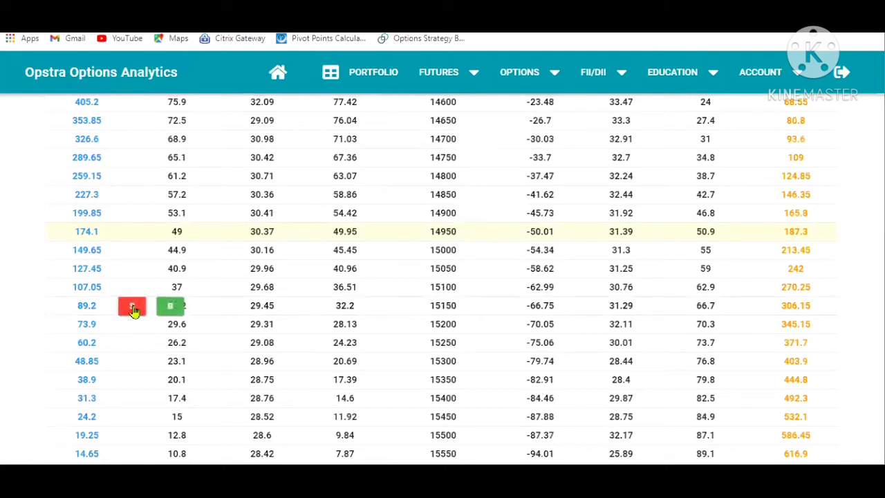
{"action": "left_click", "coordinate": [132, 305]}
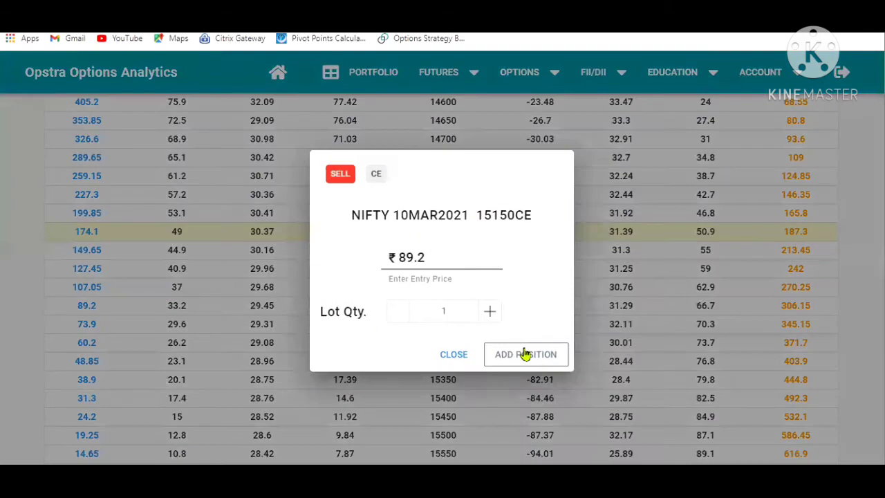
{"action": "left_click", "coordinate": [525, 354]}
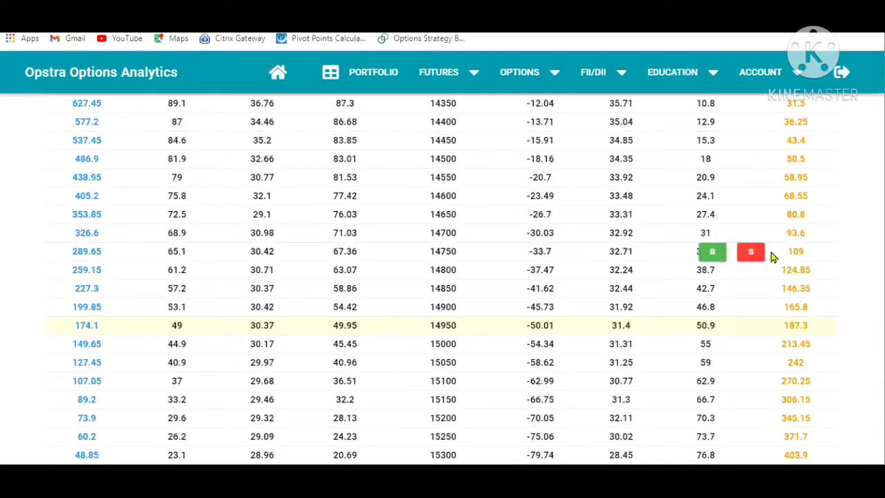
{"action": "left_click", "coordinate": [753, 252]}
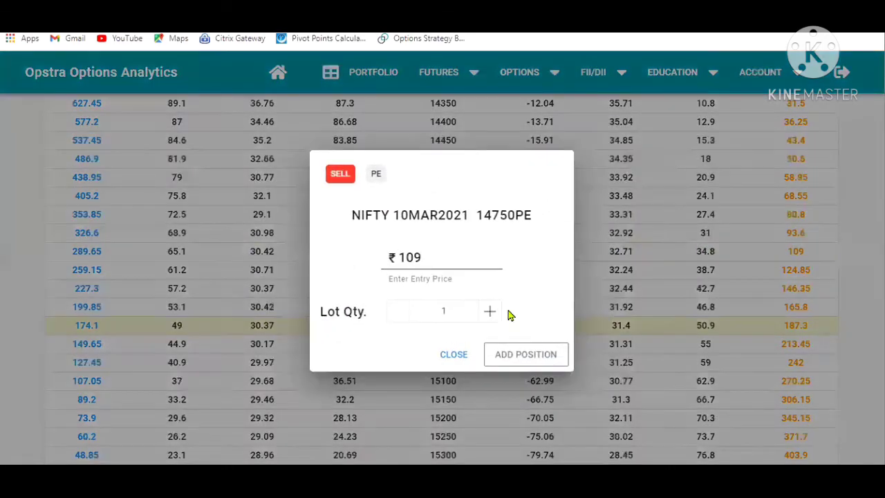
{"action": "left_click", "coordinate": [525, 354]}
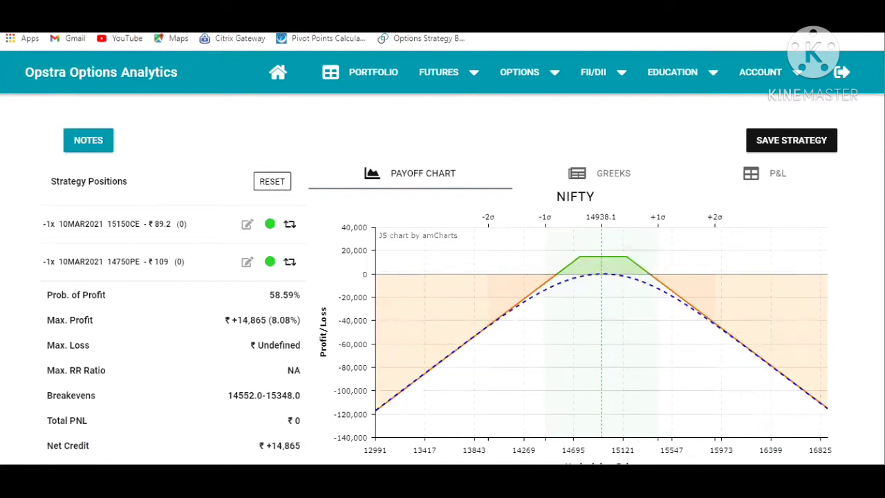
- Examine the short strangle's payoff chart, probability of profit and estimated margin
{"action": "scroll", "coordinate": [174, 246], "scroll_direction": "down", "scroll_amount": 2}
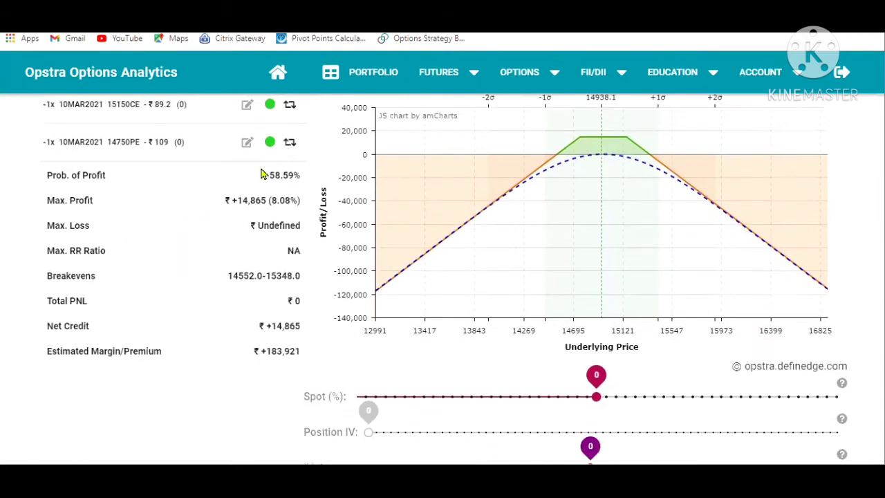
{"action": "left_click_drag", "start_coordinate": [268, 172], "coordinate": [310, 178]}
{"action": "left_click", "coordinate": [297, 173]}
{"action": "left_click_drag", "start_coordinate": [298, 351], "coordinate": [255, 351]}
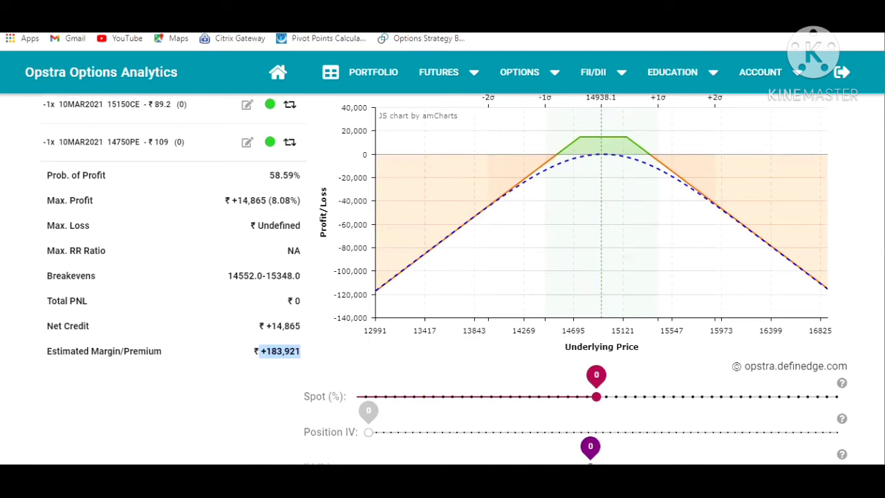
- Show the Bull Call Spread slide in PowerPoint and review the NIFTY option chain around the 14950 strike in Opstra
{"action": "key", "text": "alt+Tab"}
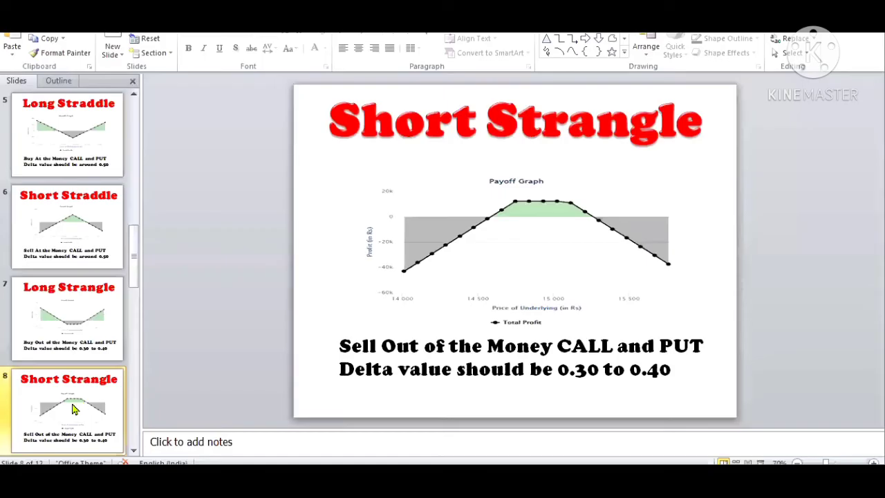
{"action": "key", "text": "Down"}
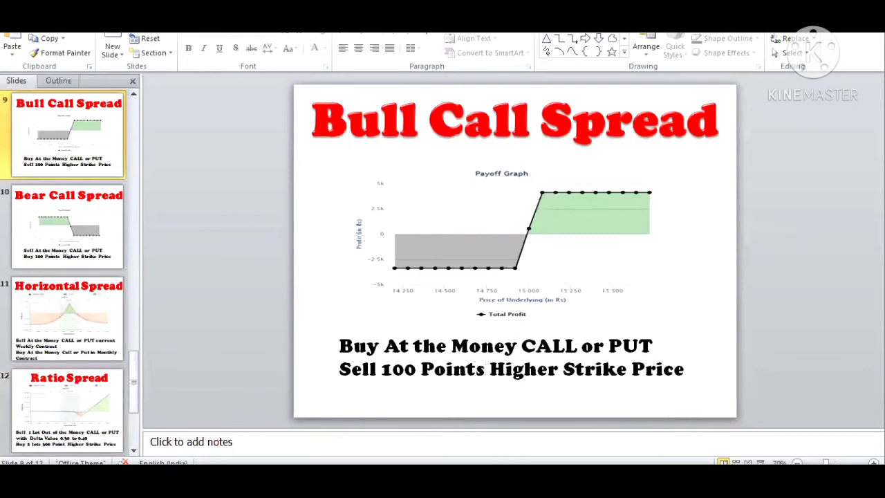
{"action": "key", "text": "alt+Tab"}
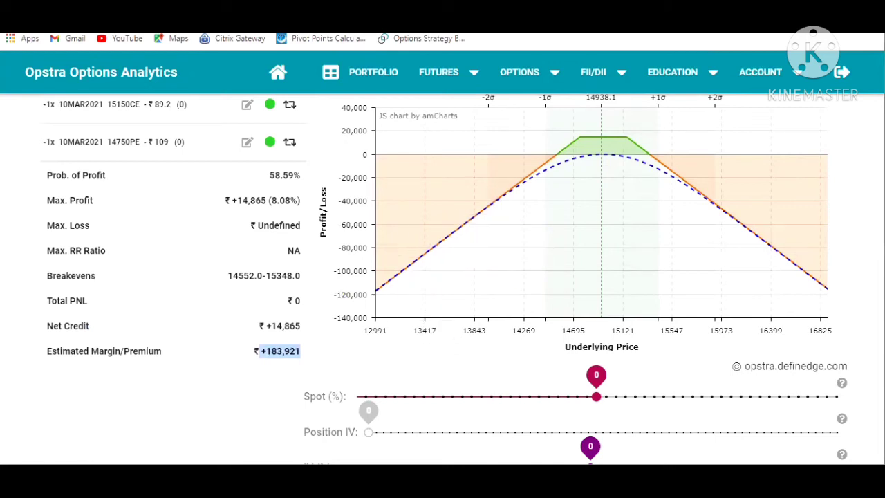
{"action": "scroll", "coordinate": [270, 308], "scroll_direction": "up", "scroll_amount": 4}
{"action": "scroll", "coordinate": [270, 308], "scroll_direction": "up", "scroll_amount": 4}
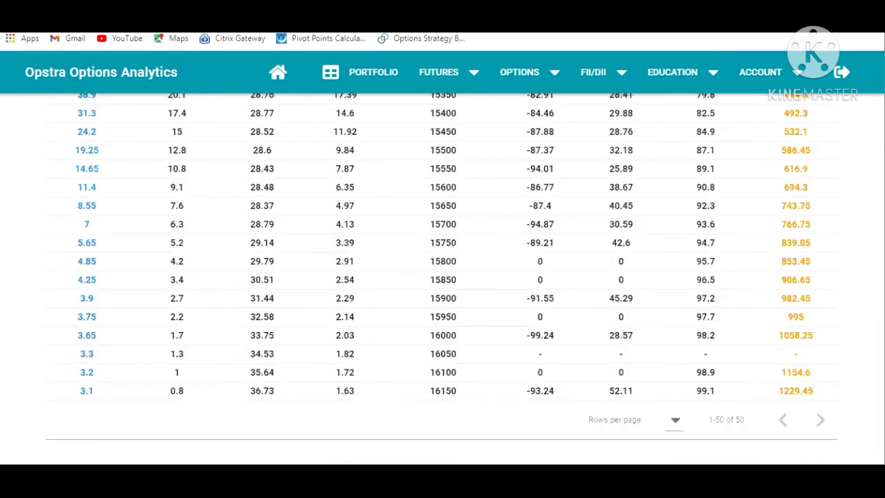
{"action": "scroll", "coordinate": [270, 307], "scroll_direction": "up", "scroll_amount": 4}
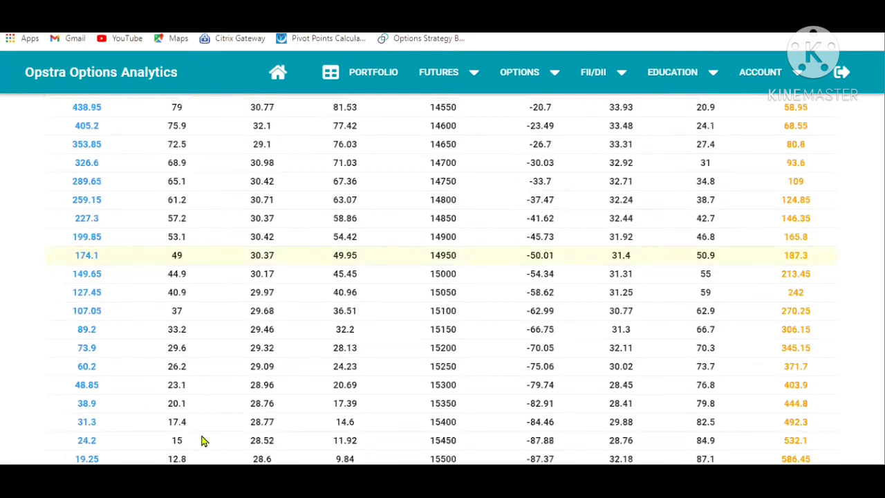
{"action": "key", "text": "alt+Tab"}
- Build the bull call spread by buying one lot of the 10MAR2021 14950CE at 174.1 and selling one lot of the 15050CE at 127.45
{"action": "mouse_move", "coordinate": [121, 260]}
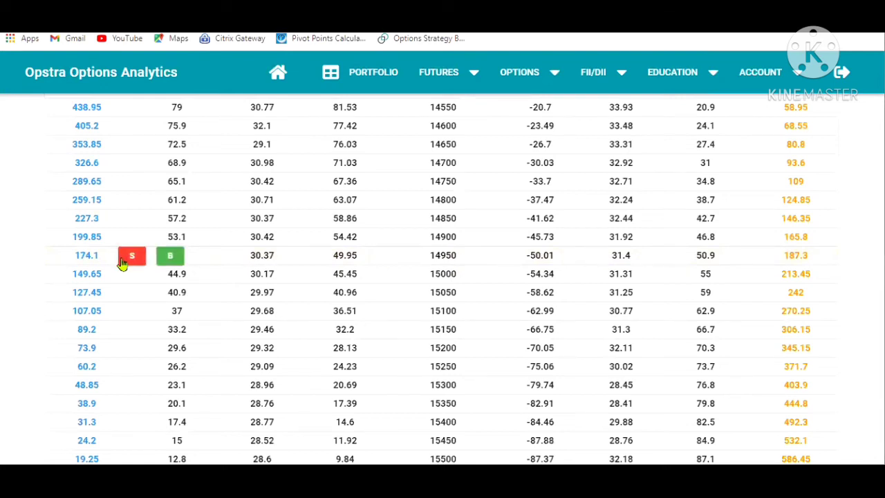
{"action": "left_click", "coordinate": [170, 257]}
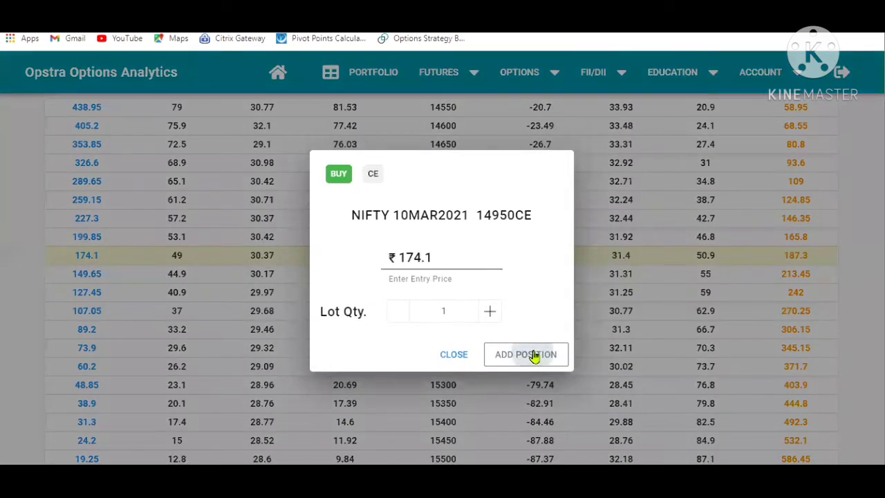
{"action": "left_click", "coordinate": [532, 356]}
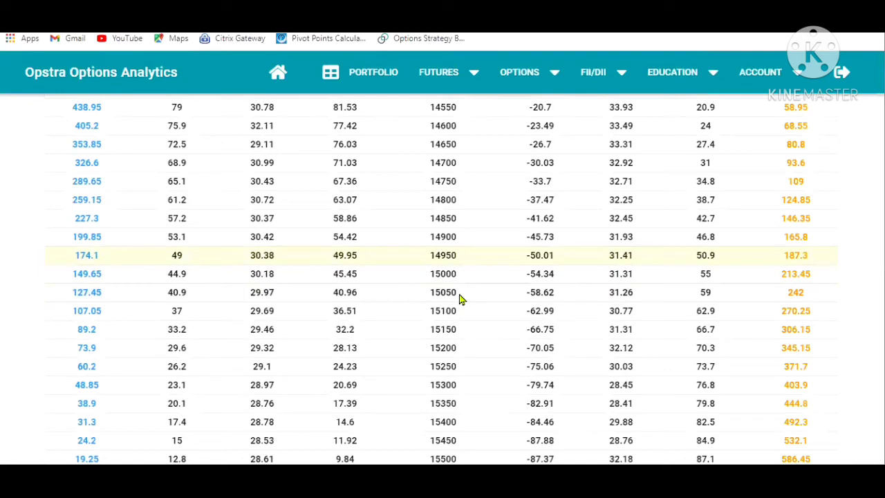
{"action": "mouse_move", "coordinate": [88, 290]}
{"action": "left_click", "coordinate": [132, 293]}
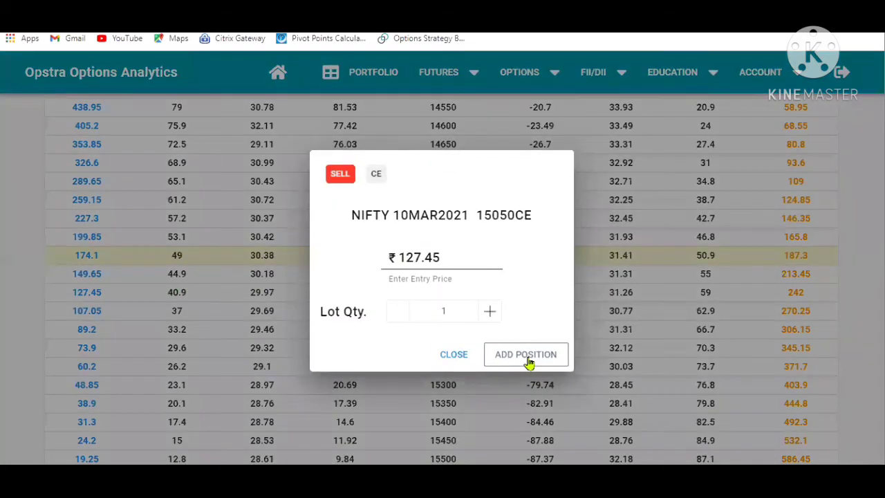
{"action": "left_click", "coordinate": [529, 363]}
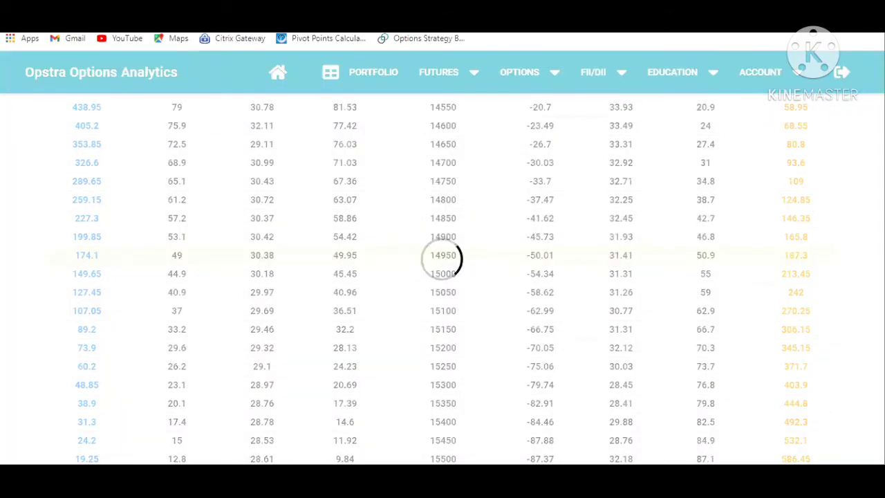
- Examine the bull call spread's payoff chart, maximum profit percentage, breakeven and estimated margin
{"action": "scroll", "coordinate": [442, 276], "scroll_direction": "down", "scroll_amount": 10}
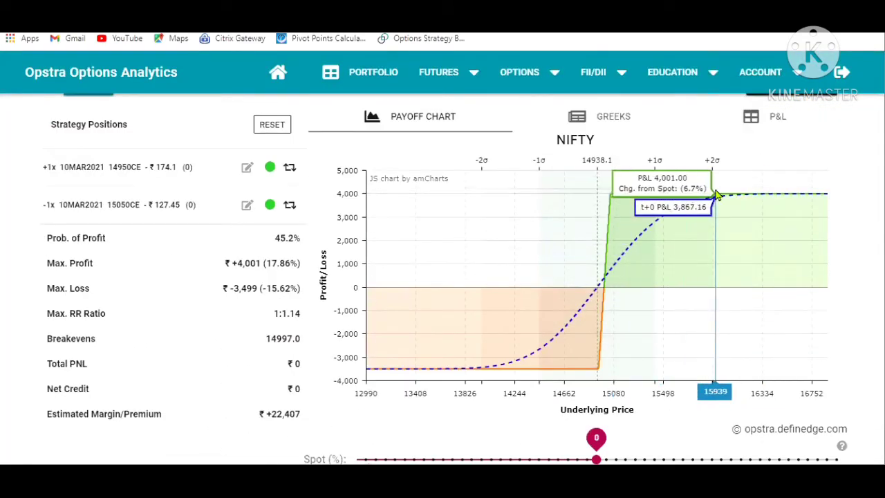
{"action": "left_click_drag", "start_coordinate": [261, 262], "coordinate": [299, 262]}
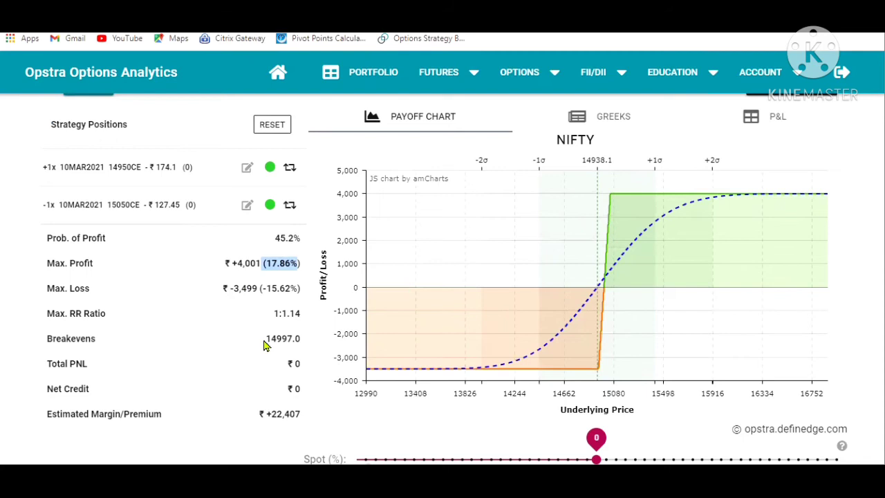
{"action": "left_click_drag", "start_coordinate": [266, 339], "coordinate": [308, 337]}
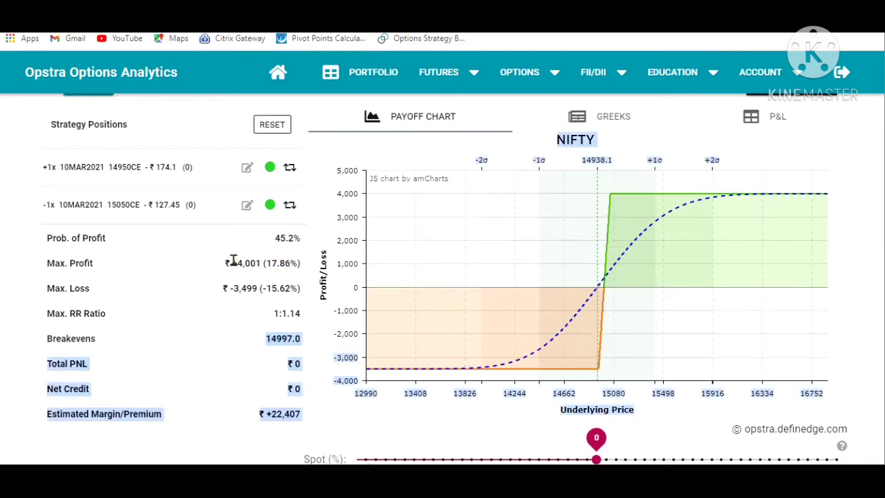
{"action": "left_click", "coordinate": [242, 315]}
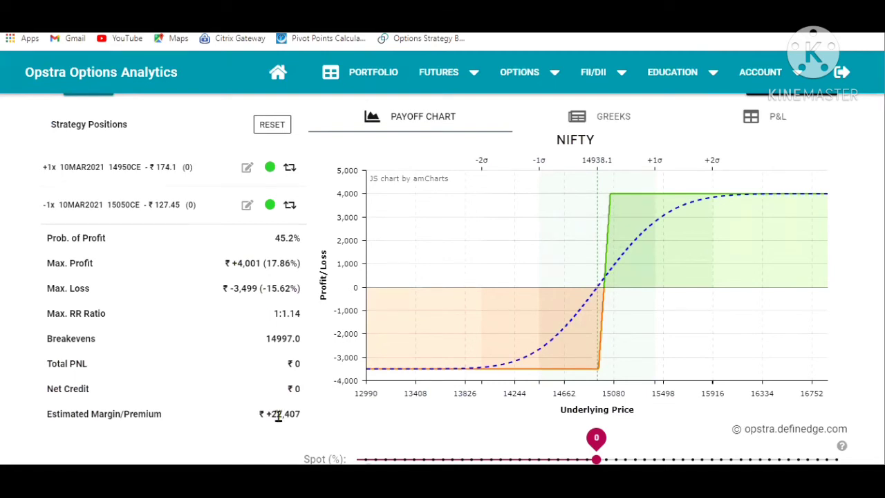
{"action": "left_click_drag", "start_coordinate": [265, 413], "coordinate": [318, 412]}
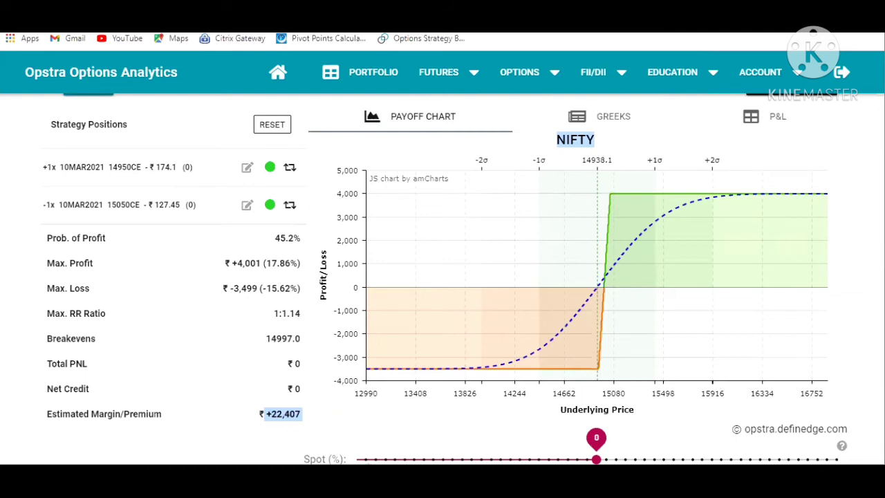
- Show the Bear Call Spread slide in PowerPoint and compare it with the bull call spread payoff in Opstra
{"action": "mouse_move", "coordinate": [136, 404]}
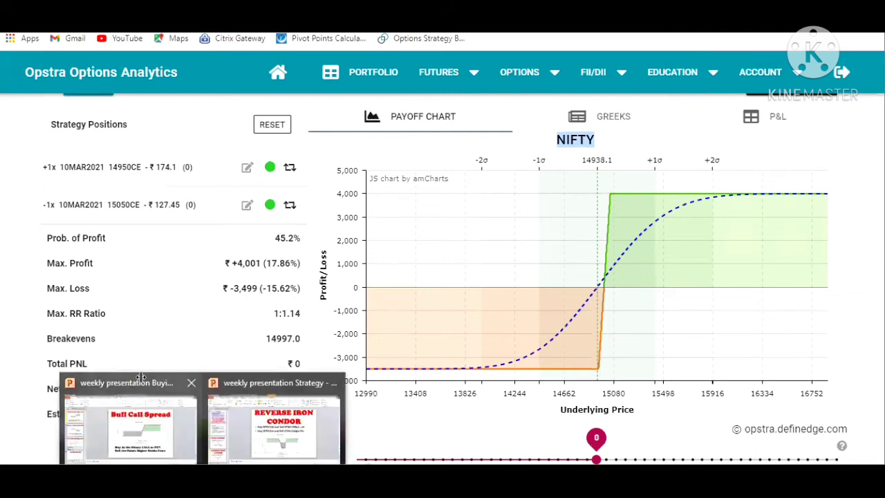
{"action": "left_click", "coordinate": [141, 379]}
{"action": "left_click", "coordinate": [69, 233]}
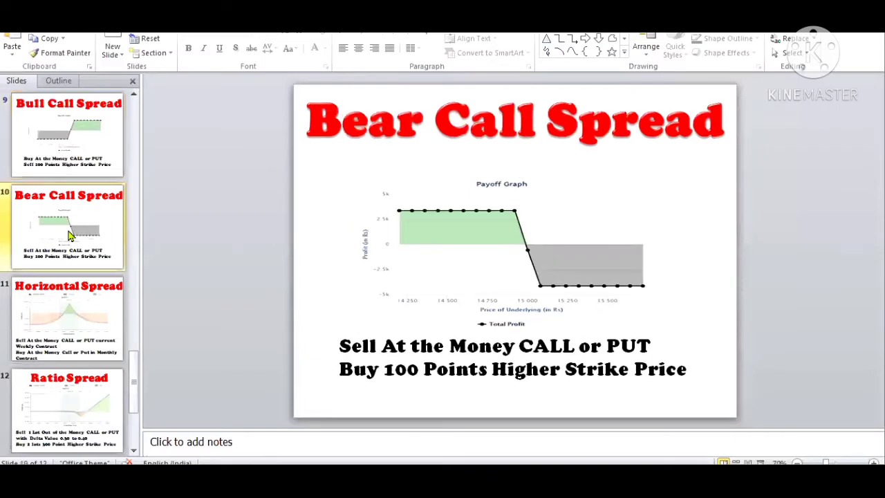
{"action": "key", "text": "alt+Tab"}
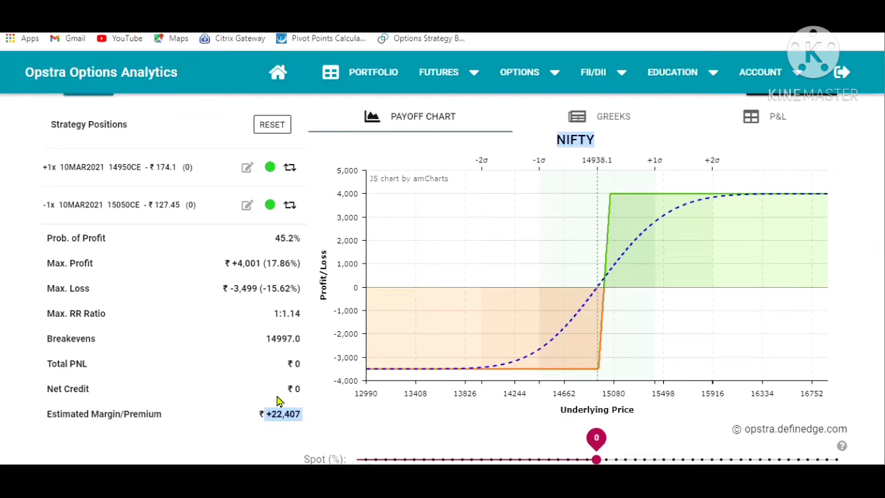
{"action": "key", "text": "alt+Tab"}
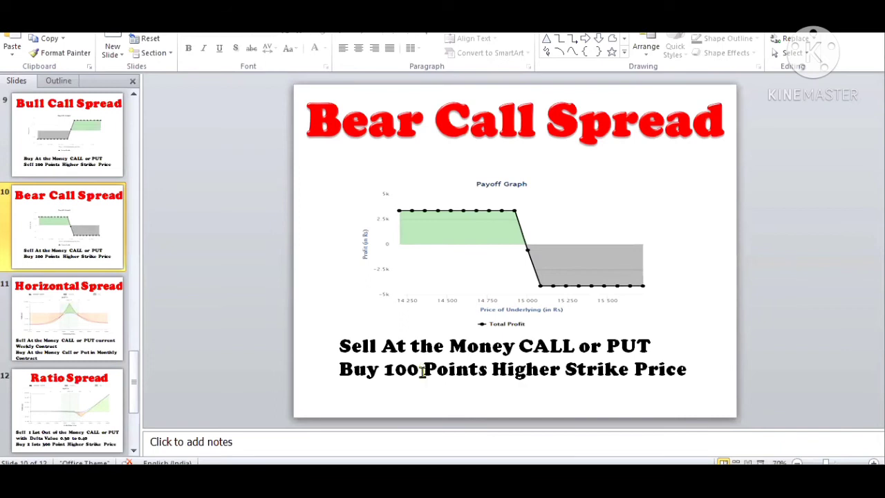
- In Opstra, build the bear call spread by selling one lot of the 10MAR2021 14950CE at 174.1 and buying one lot of the 15050CE at 127.45
{"action": "mouse_move", "coordinate": [348, 477]}
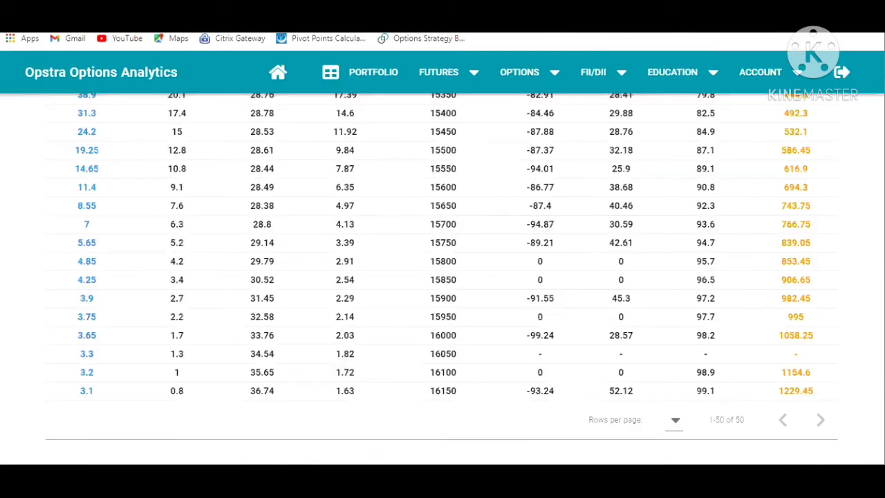
{"action": "scroll", "coordinate": [477, 322], "scroll_direction": "up", "scroll_amount": 5}
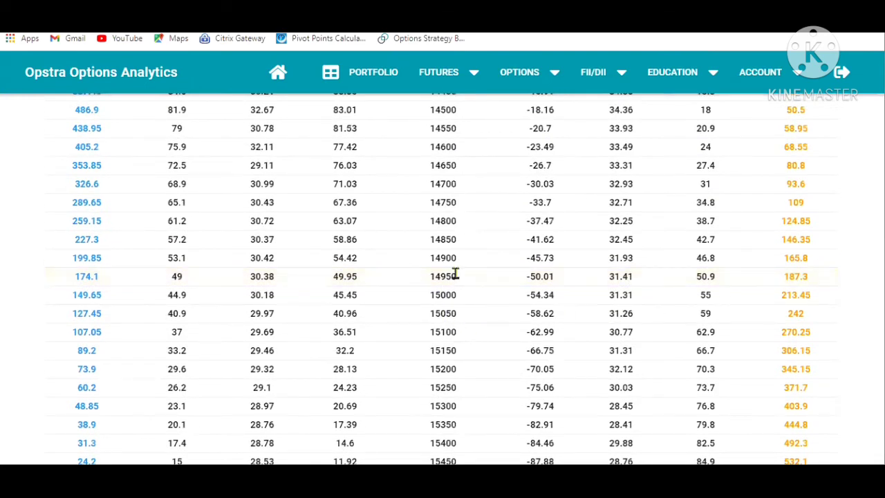
{"action": "left_click", "coordinate": [131, 277]}
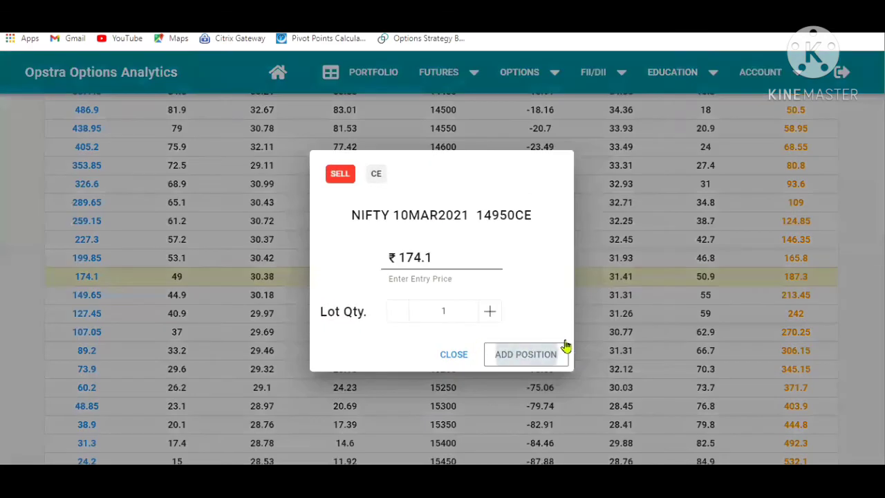
{"action": "left_click", "coordinate": [551, 347]}
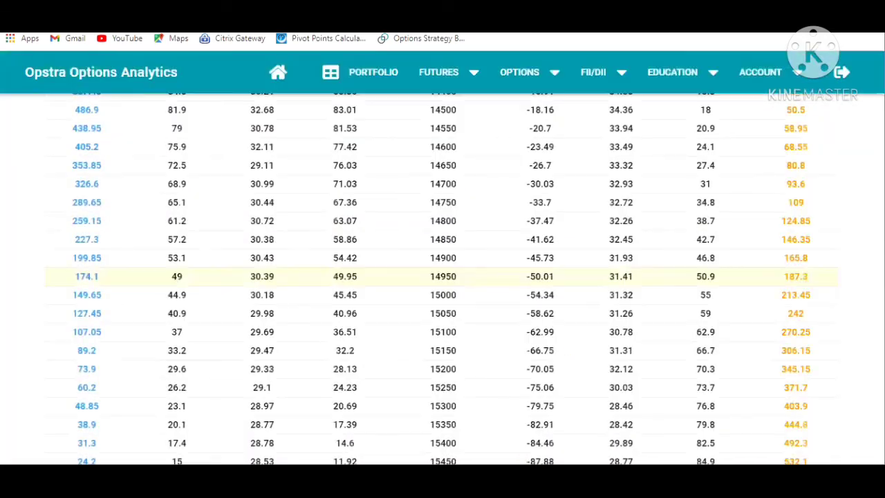
{"action": "scroll", "coordinate": [425, 246], "scroll_direction": "down", "scroll_amount": 1}
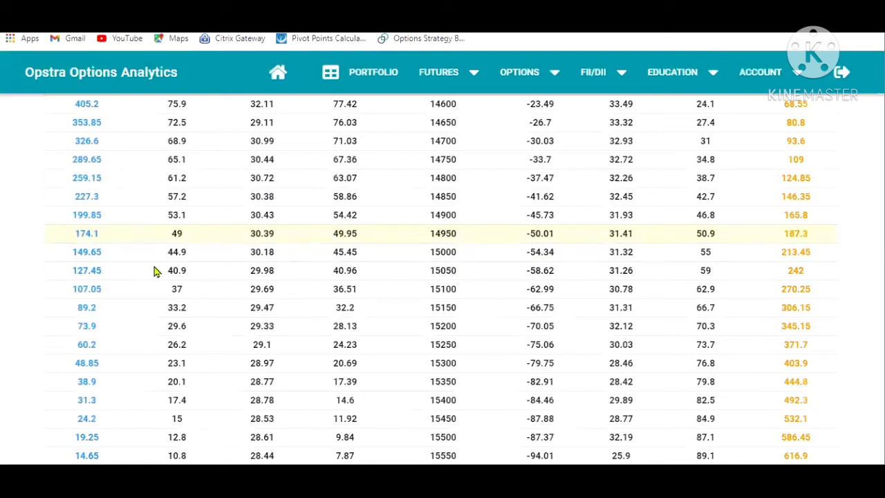
{"action": "mouse_move", "coordinate": [90, 273]}
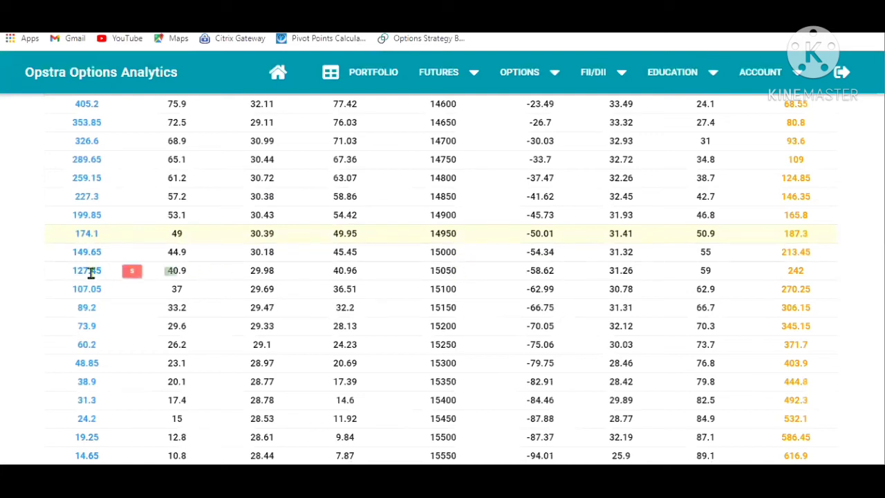
{"action": "left_click", "coordinate": [169, 272]}
{"action": "left_click", "coordinate": [531, 354]}
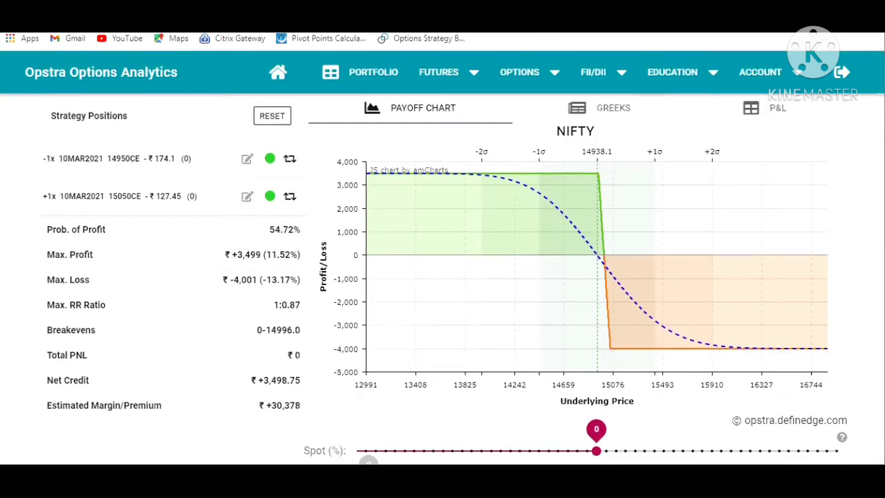
- Examine the bear call spread's probability of profit, maximum profit, maximum loss and estimated margin
{"action": "double_click", "coordinate": [314, 408]}
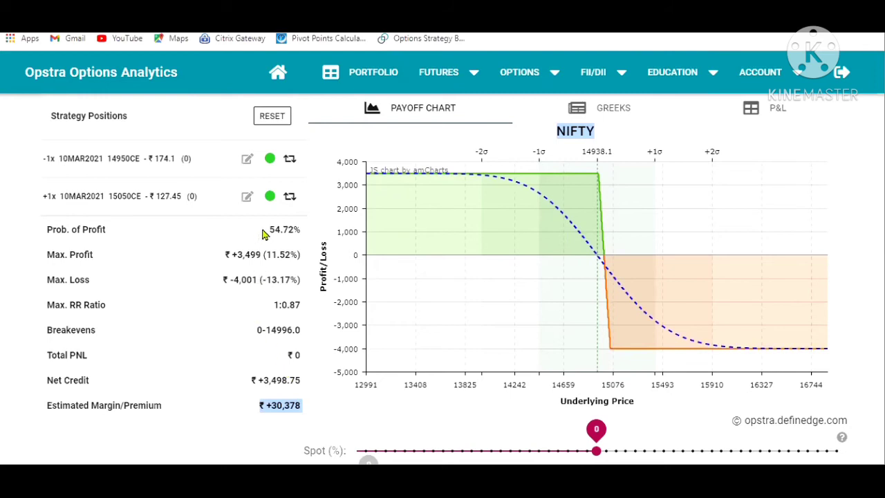
{"action": "left_click_drag", "start_coordinate": [260, 234], "coordinate": [301, 235]}
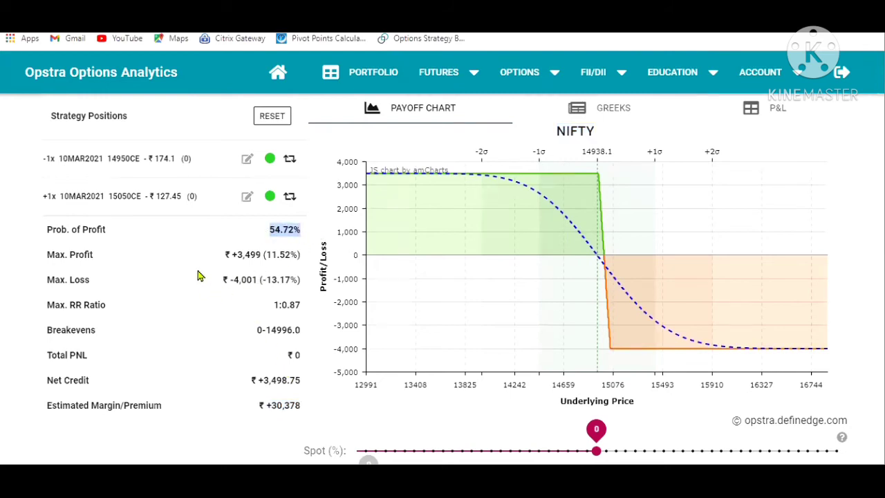
{"action": "left_click", "coordinate": [231, 261]}
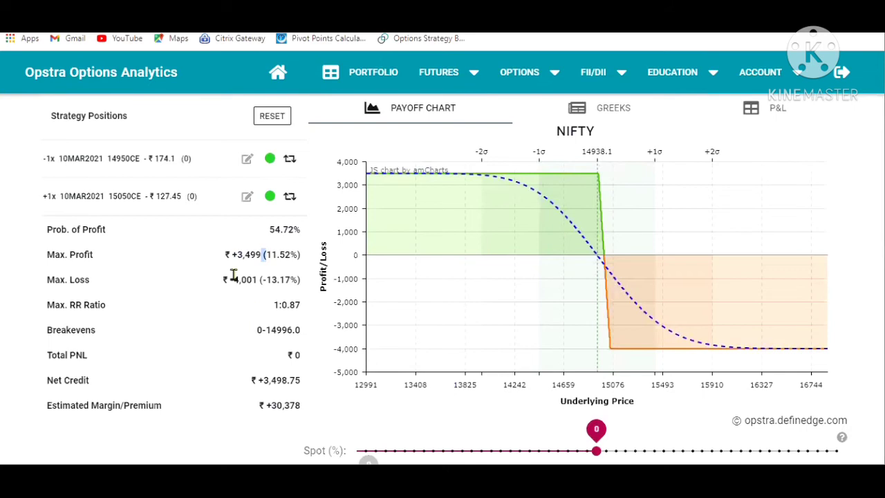
{"action": "left_click", "coordinate": [232, 302]}
{"action": "left_click_drag", "start_coordinate": [305, 407], "coordinate": [260, 412]}
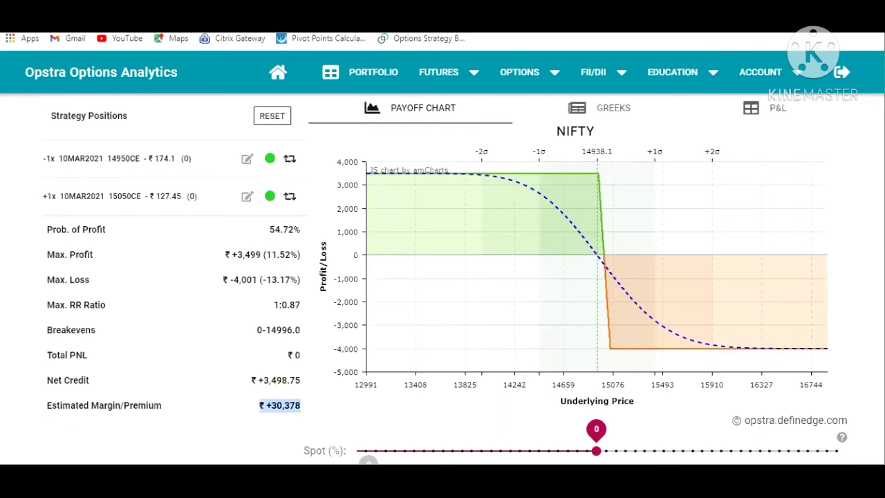
- Show the Horizontal Spread slide in PowerPoint, and in Opstra sell one lot each of the 10MAR2021 14950CE at 174.1 and 14950PE at 187.3
{"action": "left_click", "coordinate": [132, 425]}
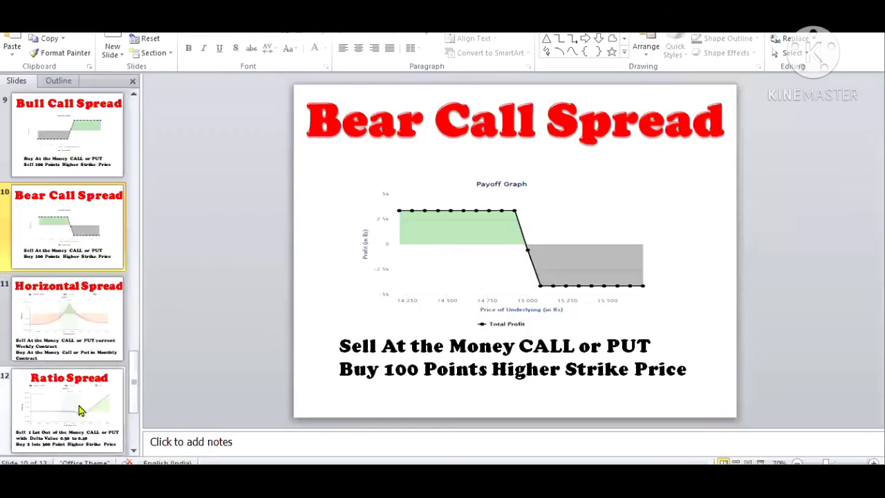
{"action": "left_click", "coordinate": [78, 328]}
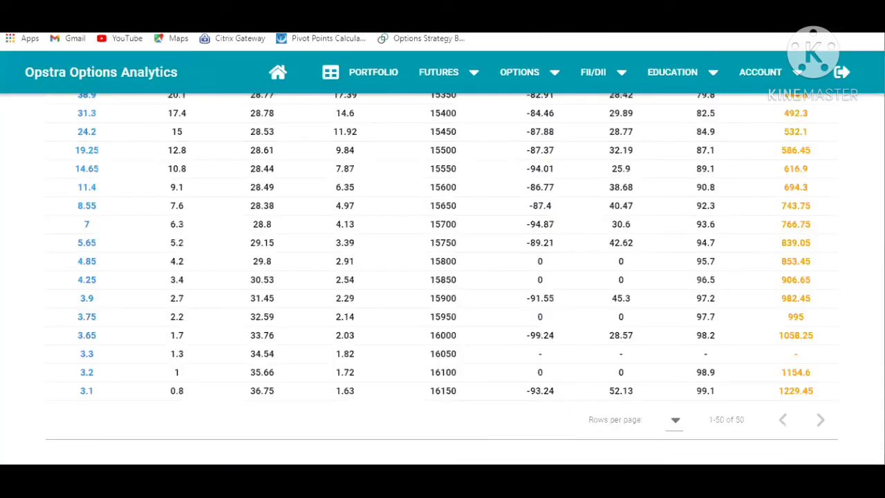
{"action": "scroll", "coordinate": [429, 249], "scroll_direction": "up", "scroll_amount": 5}
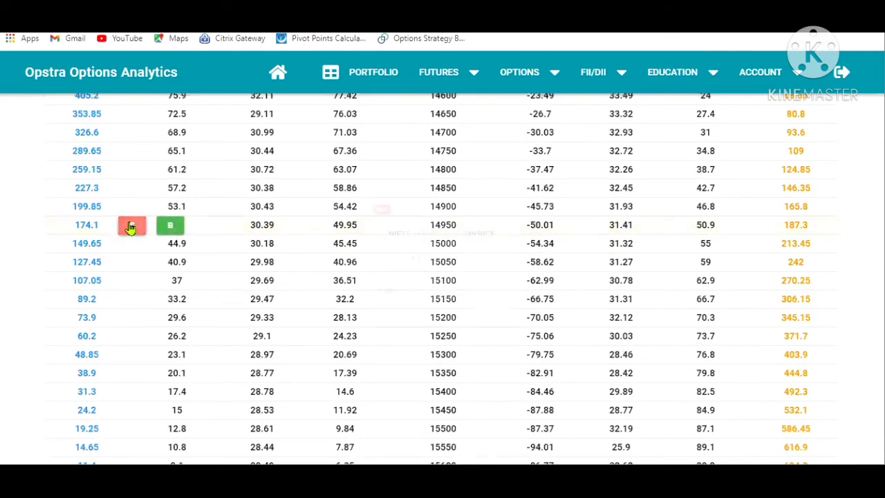
{"action": "left_click", "coordinate": [128, 226]}
{"action": "left_click", "coordinate": [520, 354]}
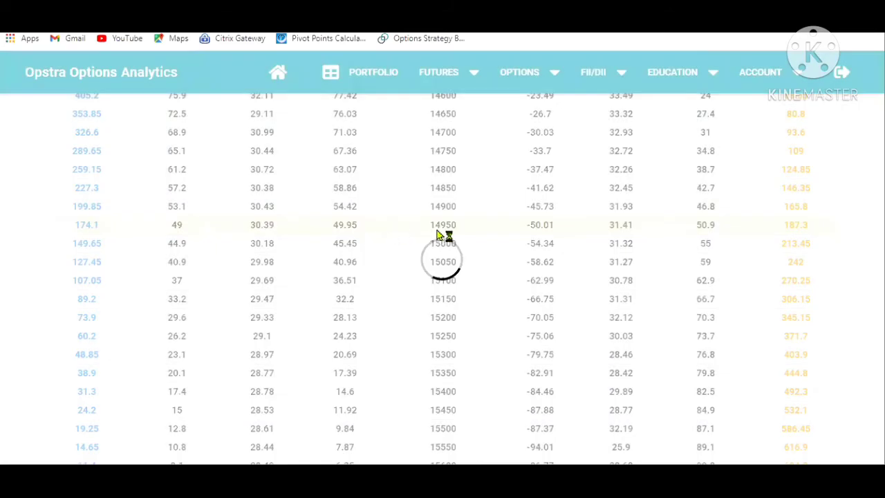
{"action": "mouse_move", "coordinate": [786, 223]}
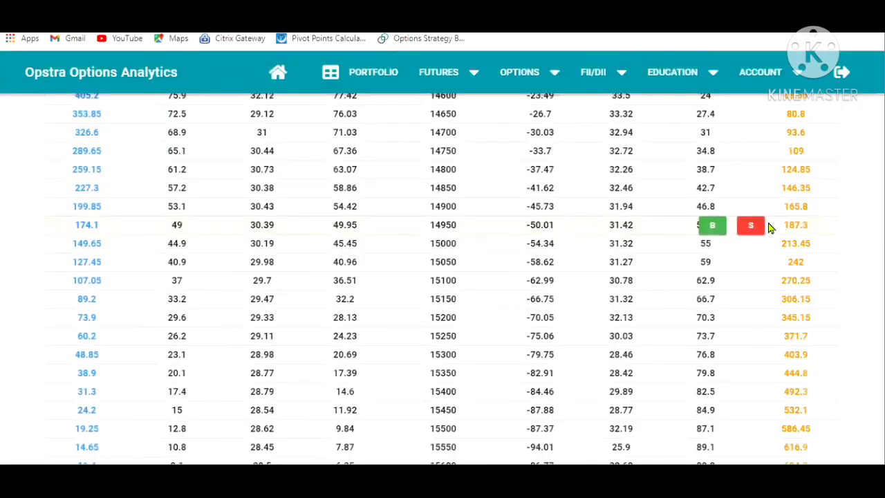
{"action": "left_click", "coordinate": [751, 225]}
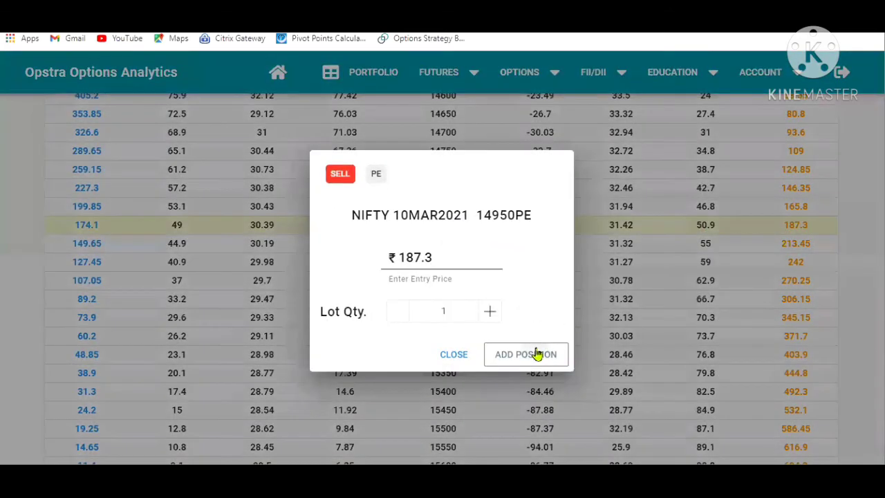
{"action": "left_click", "coordinate": [534, 355]}
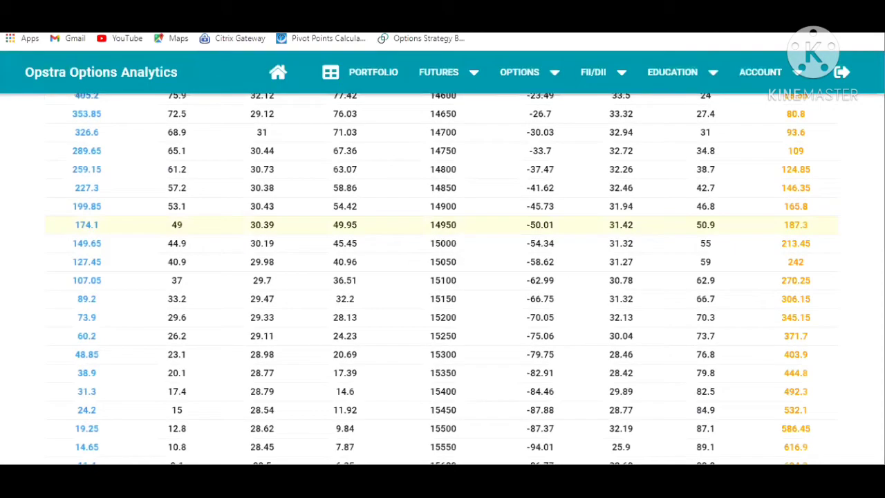
- Change the option chain to the 25MAR2021 expiry and buy one lot each of the 14950CE at 354.45 and 14950PE at 350.45
{"action": "scroll", "coordinate": [331, 253], "scroll_direction": "down", "scroll_amount": 1}
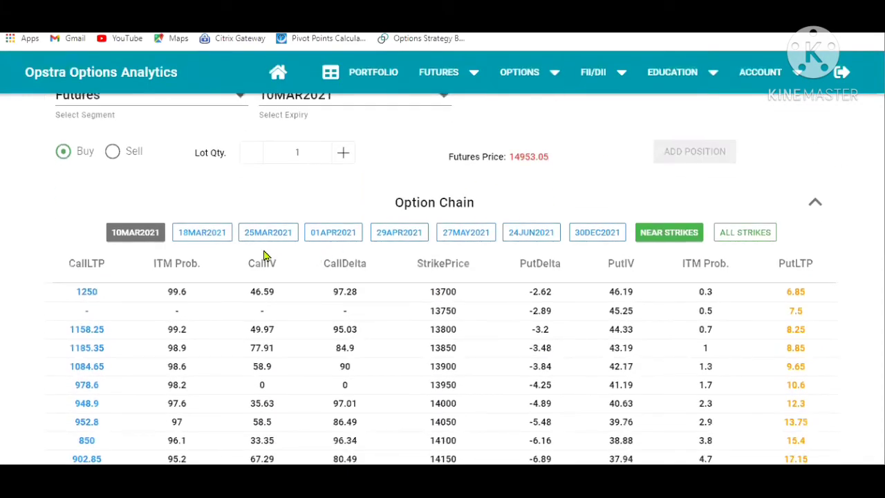
{"action": "left_click", "coordinate": [279, 233]}
{"action": "scroll", "coordinate": [464, 228], "scroll_direction": "down", "scroll_amount": 9}
{"action": "scroll", "coordinate": [464, 228], "scroll_direction": "up", "scroll_amount": 1}
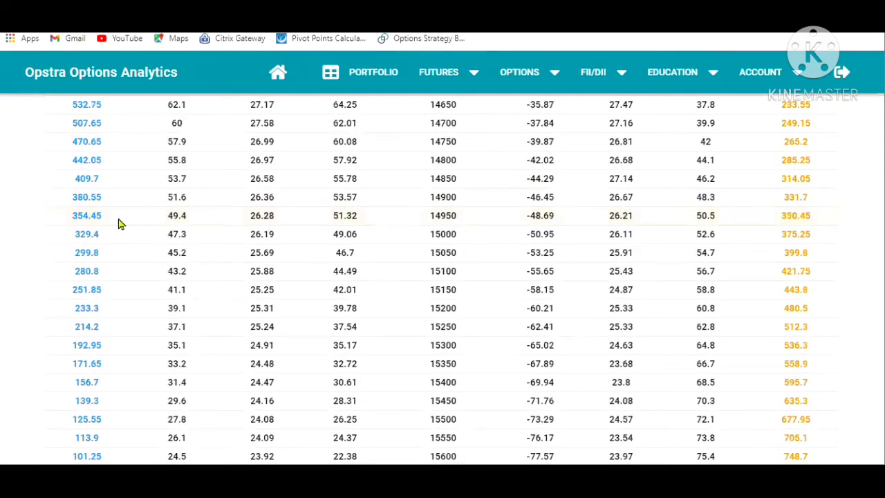
{"action": "mouse_move", "coordinate": [107, 219]}
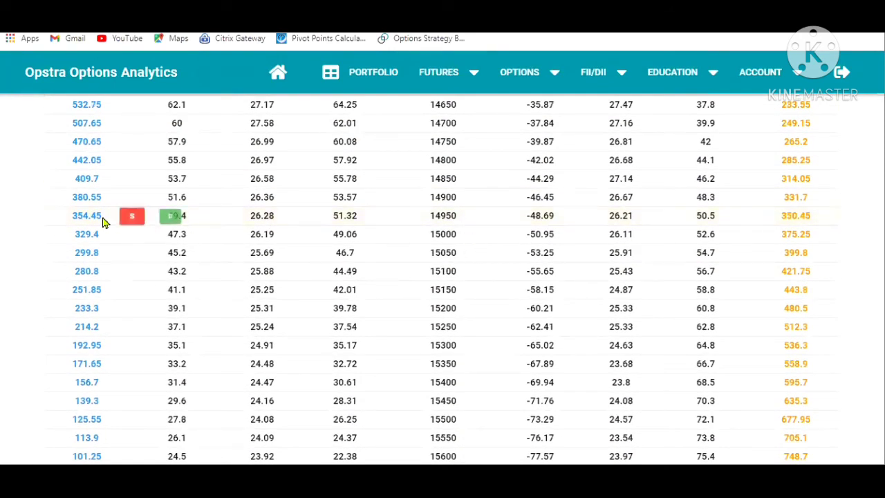
{"action": "left_click", "coordinate": [169, 217]}
{"action": "left_click", "coordinate": [543, 361]}
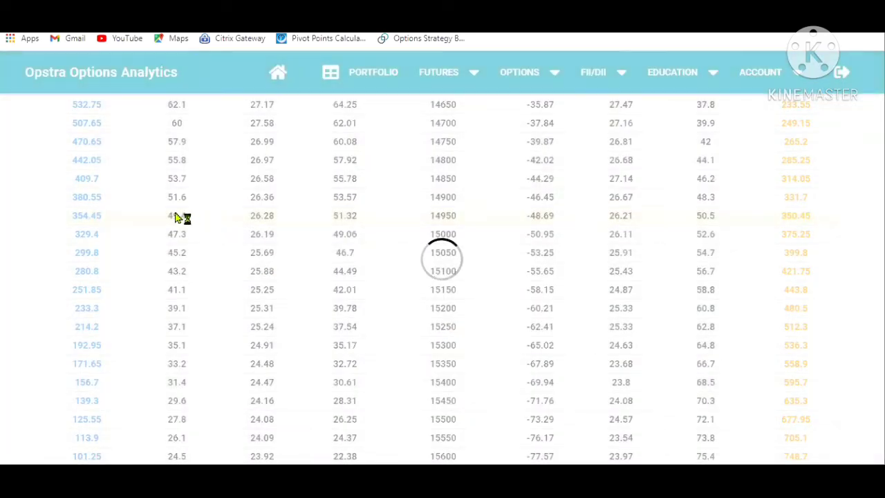
{"action": "mouse_move", "coordinate": [753, 219]}
{"action": "left_click", "coordinate": [719, 219]}
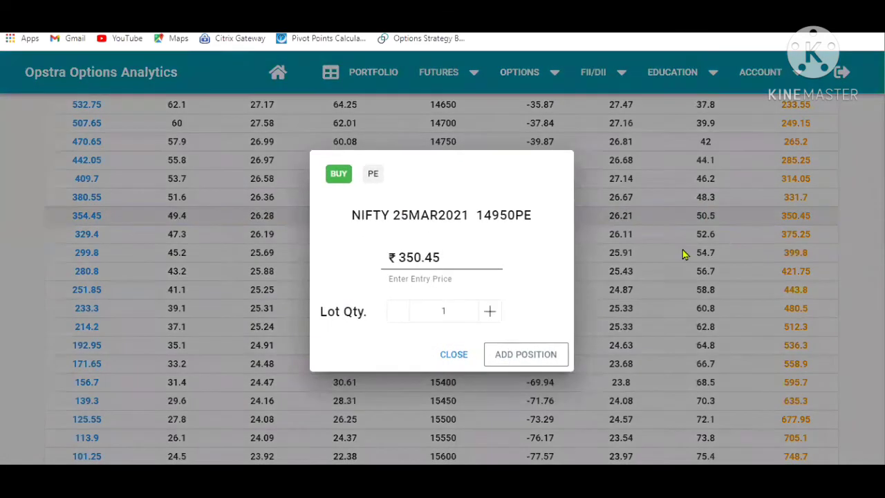
{"action": "left_click", "coordinate": [527, 352]}
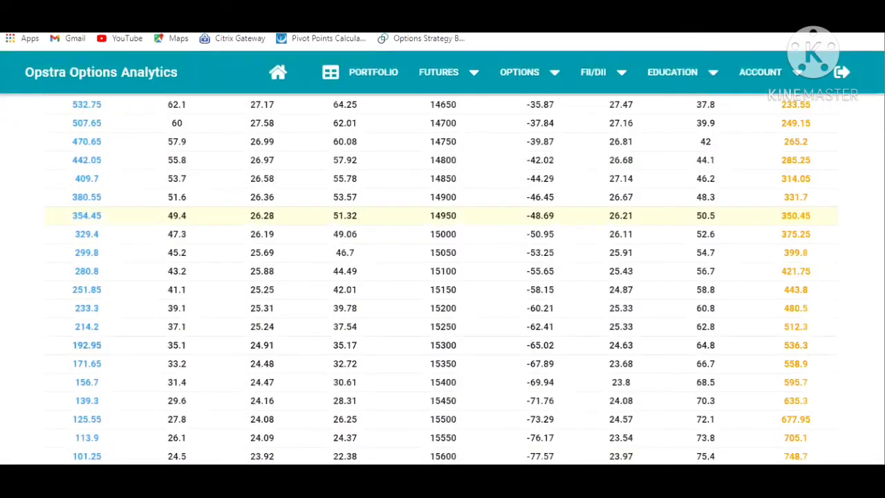
- Examine the horizontal spread's payoff chart, probability of profit, maximum profit and maximum loss
{"action": "scroll", "coordinate": [443, 277], "scroll_direction": "down", "scroll_amount": 10}
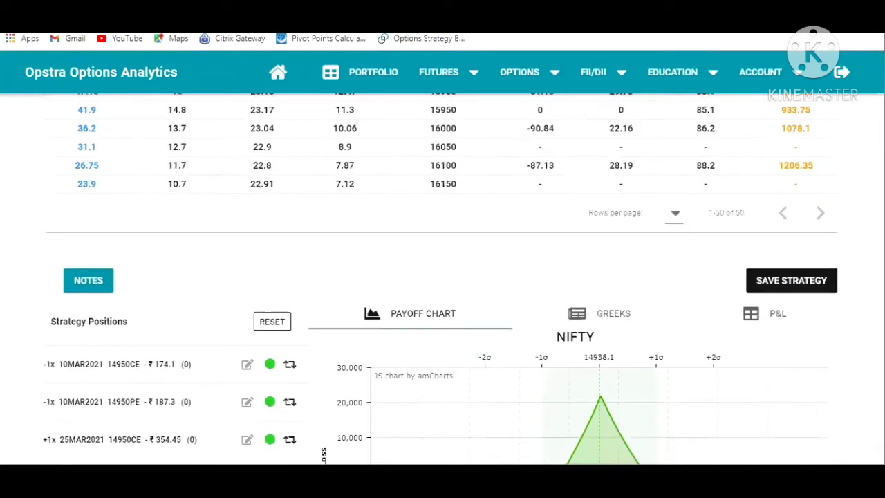
{"action": "scroll", "coordinate": [443, 277], "scroll_direction": "down", "scroll_amount": 1}
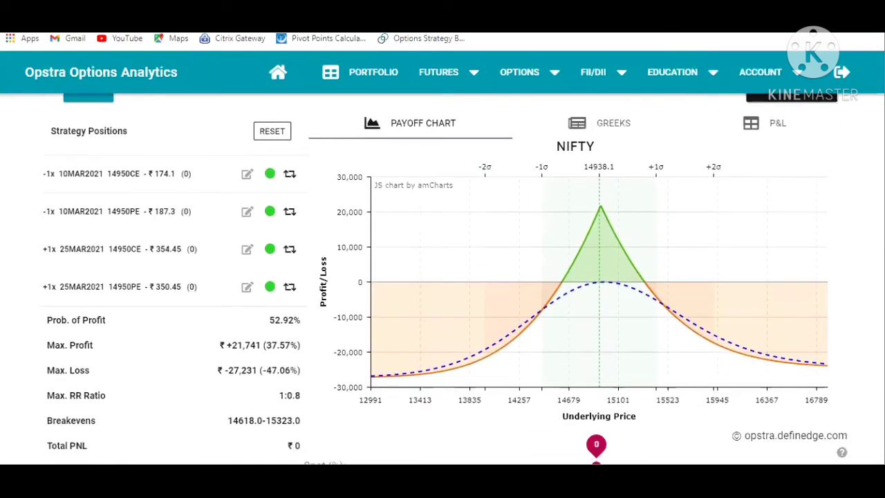
{"action": "scroll", "coordinate": [443, 277], "scroll_direction": "down", "scroll_amount": 2}
{"action": "left_click_drag", "start_coordinate": [269, 243], "coordinate": [307, 251]}
{"action": "left_click", "coordinate": [189, 270]}
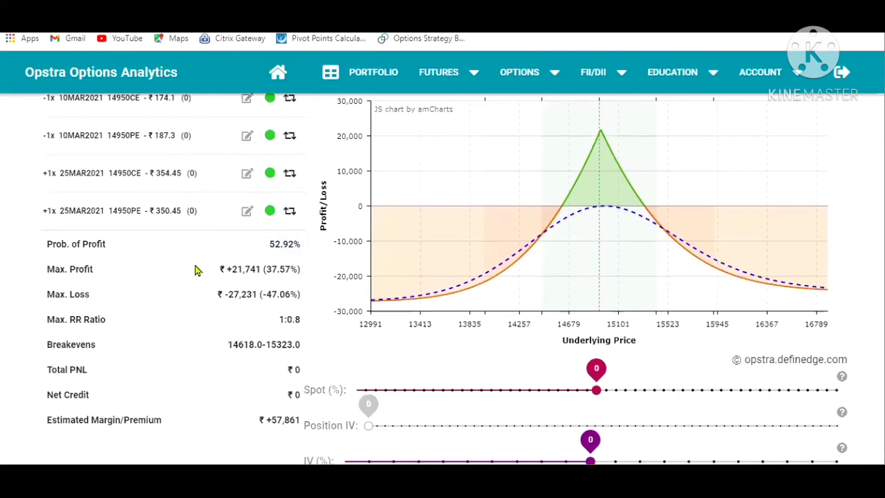
{"action": "left_click_drag", "start_coordinate": [263, 269], "coordinate": [281, 267]}
{"action": "left_click", "coordinate": [219, 280]}
{"action": "left_click_drag", "start_coordinate": [218, 296], "coordinate": [258, 295]}
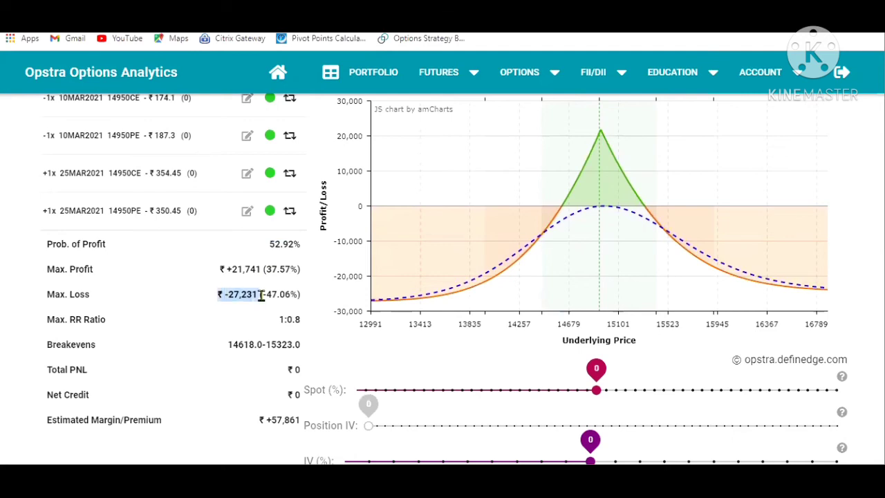
{"action": "scroll", "coordinate": [443, 277], "scroll_direction": "down", "scroll_amount": 1}
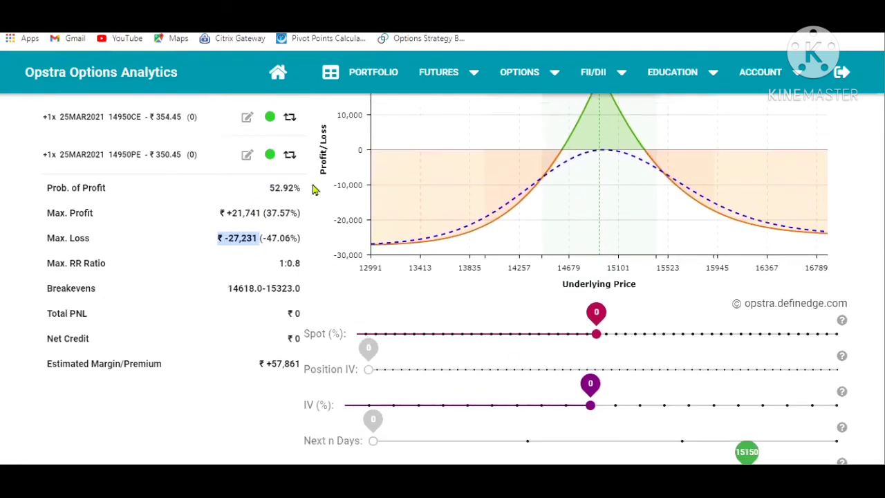
{"action": "left_click", "coordinate": [226, 338]}
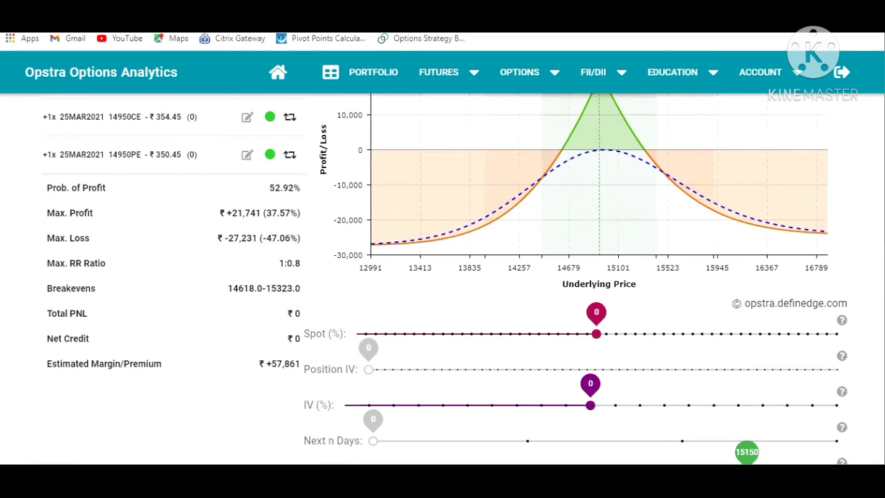
- Show the Ratio Spread slide in PowerPoint, and return Opstra's option chain to the 10MAR2021 expiry around the out-of-the-money call strikes
{"action": "left_click", "coordinate": [172, 419]}
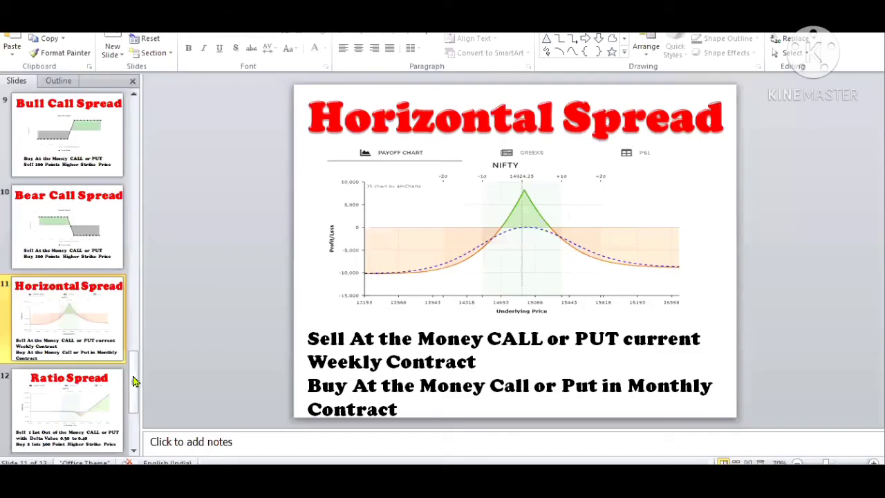
{"action": "left_click", "coordinate": [89, 405]}
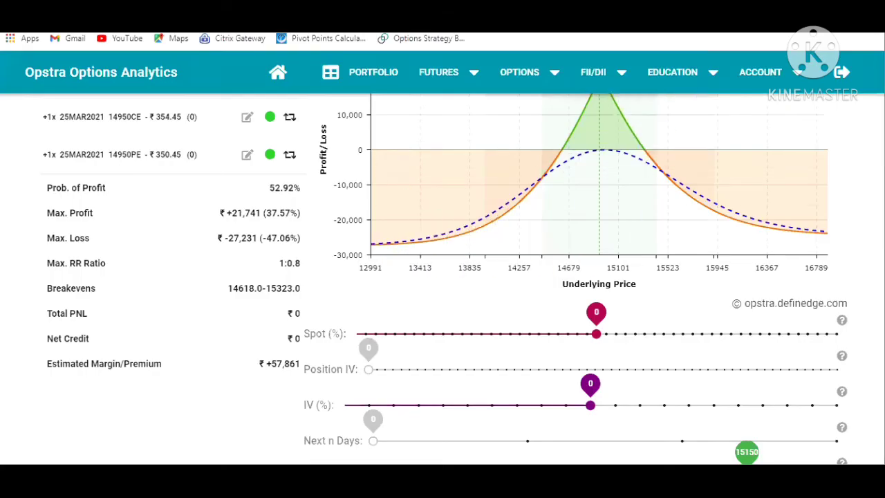
{"action": "scroll", "coordinate": [443, 277], "scroll_direction": "up", "scroll_amount": 2}
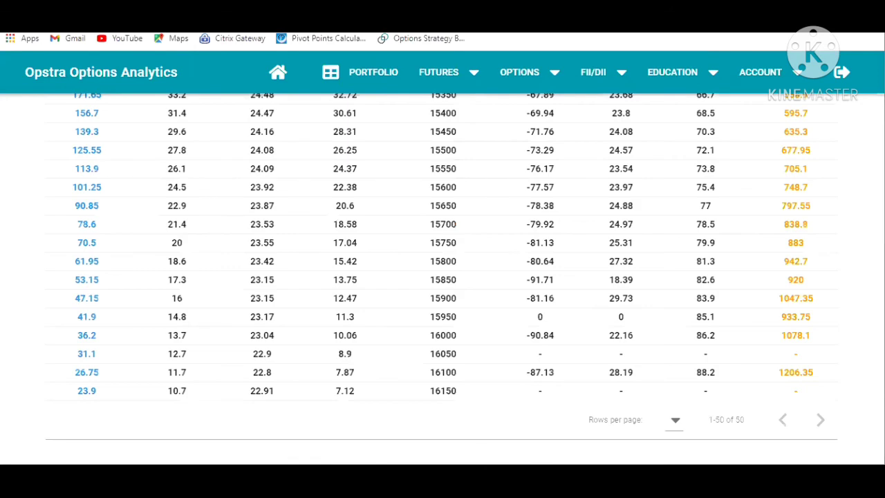
{"action": "scroll", "coordinate": [442, 277], "scroll_direction": "up", "scroll_amount": 4}
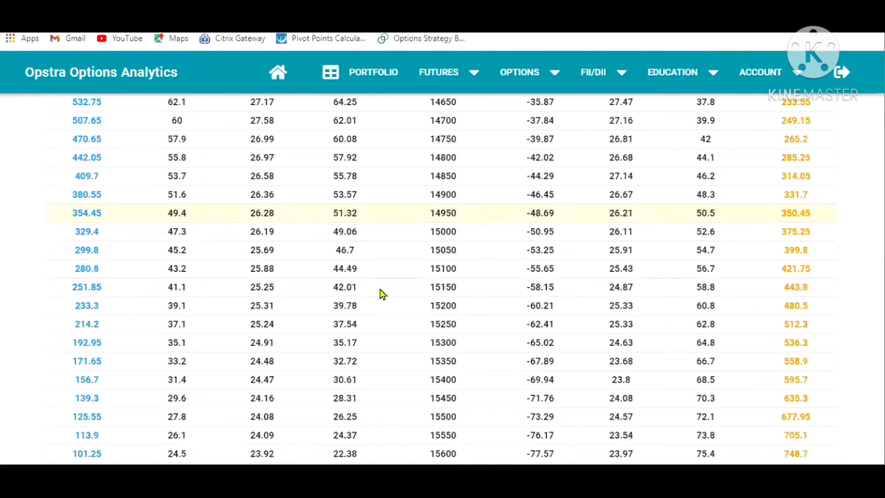
{"action": "scroll", "coordinate": [211, 264], "scroll_direction": "up", "scroll_amount": 8}
{"action": "left_click", "coordinate": [130, 219]}
{"action": "scroll", "coordinate": [735, 368], "scroll_direction": "down", "scroll_amount": 8}
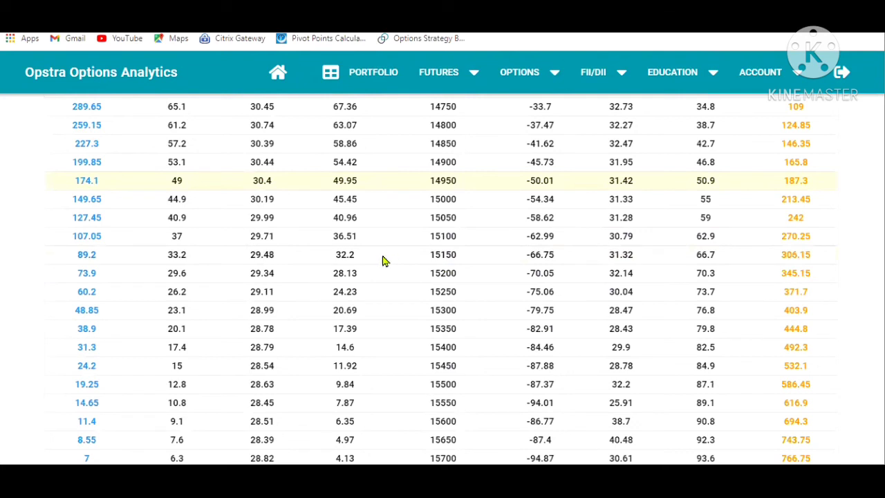
- Sell one lot of the 10MAR2021 15150CE at 89.2 and buy two lots of the 15450CE at 24.2
{"action": "mouse_move", "coordinate": [107, 263]}
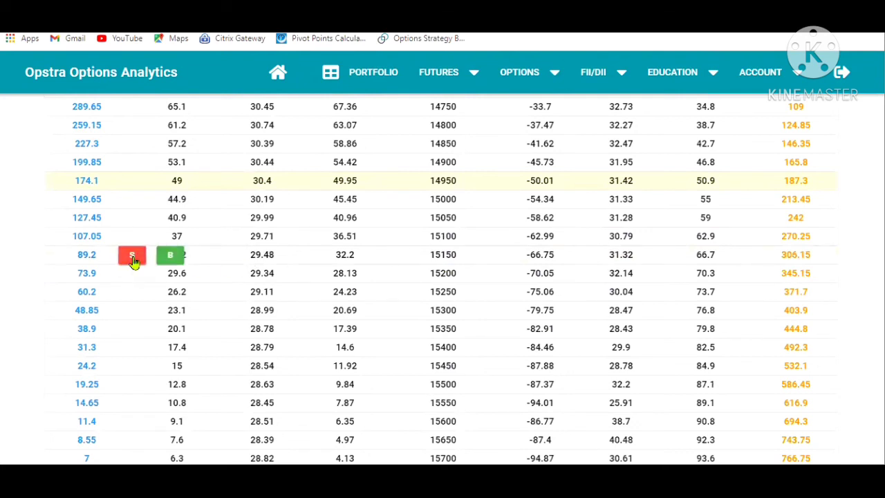
{"action": "left_click", "coordinate": [133, 260]}
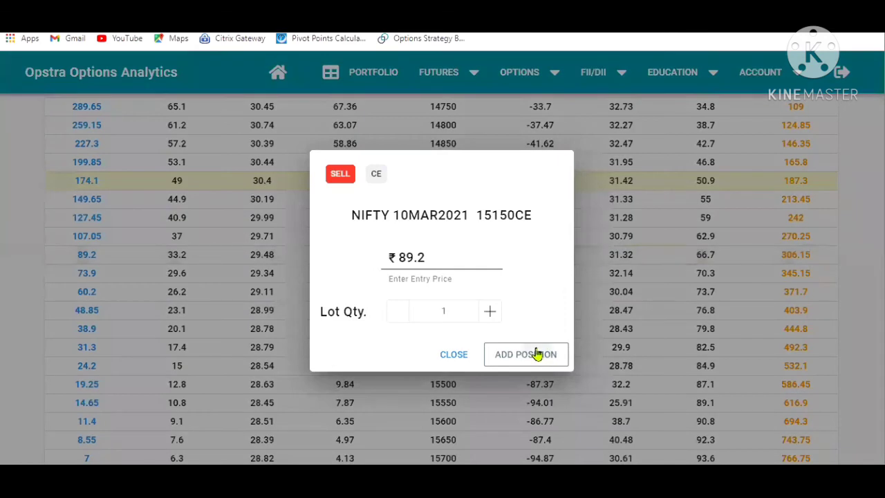
{"action": "left_click", "coordinate": [538, 353]}
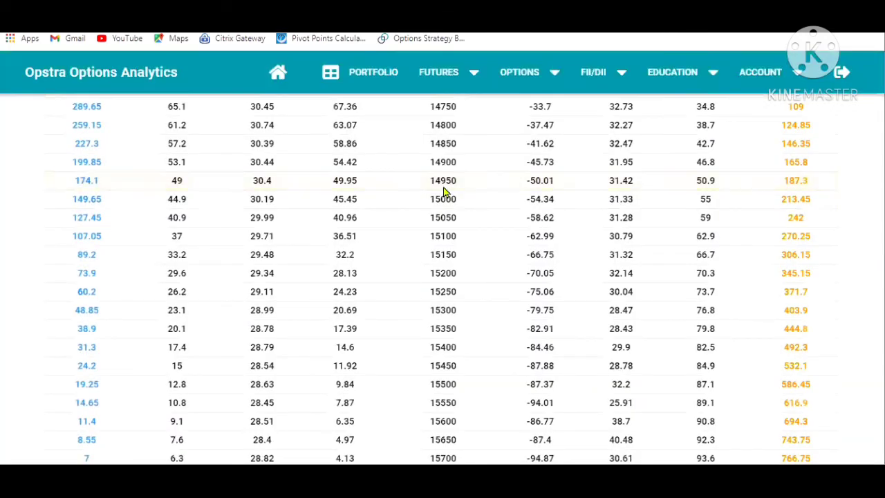
{"action": "double_click", "coordinate": [448, 255]}
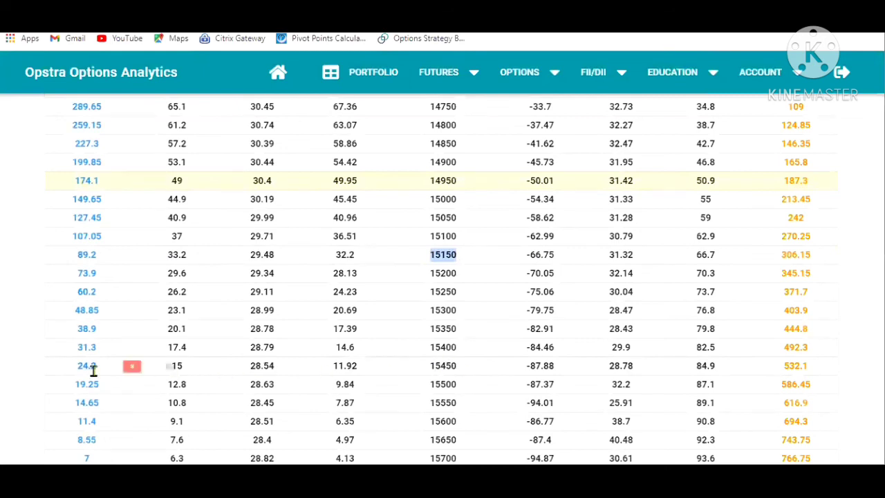
{"action": "left_click", "coordinate": [172, 369]}
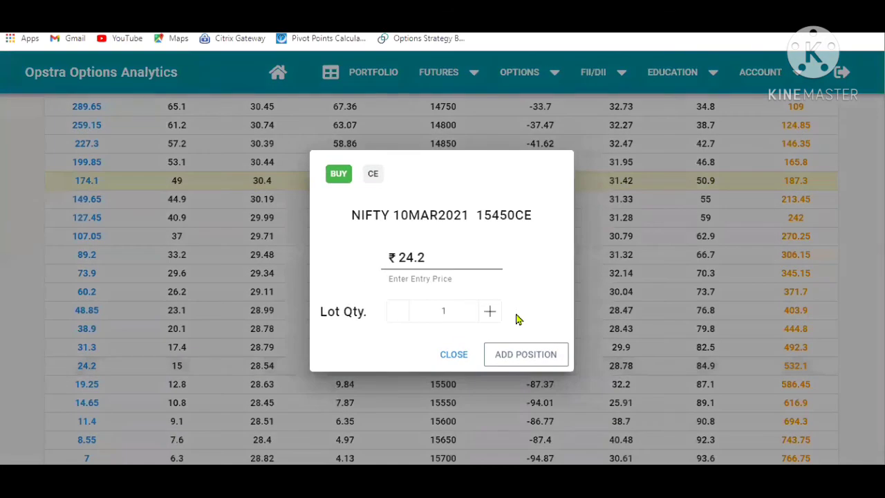
{"action": "left_click", "coordinate": [490, 312]}
{"action": "left_click", "coordinate": [520, 354]}
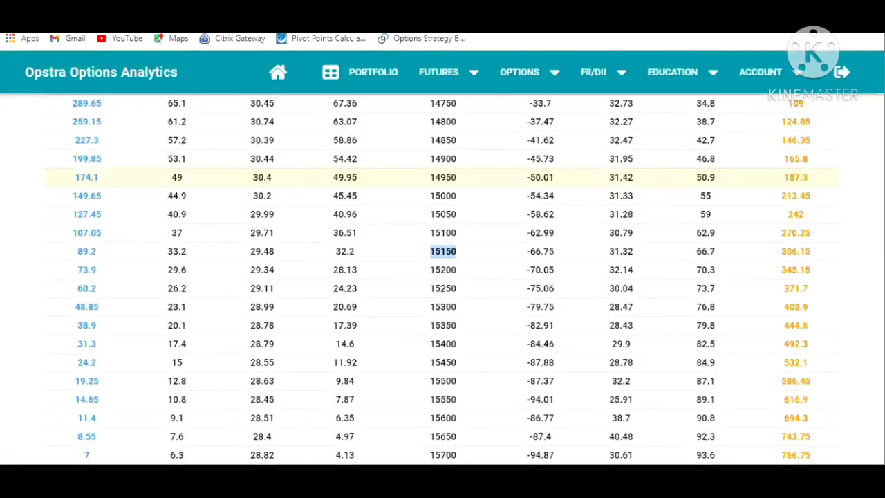
- Examine the ratio spread's payoff chart, probability of profit, maximum loss, breakevens and net credit
{"action": "mouse_move", "coordinate": [615, 354]}
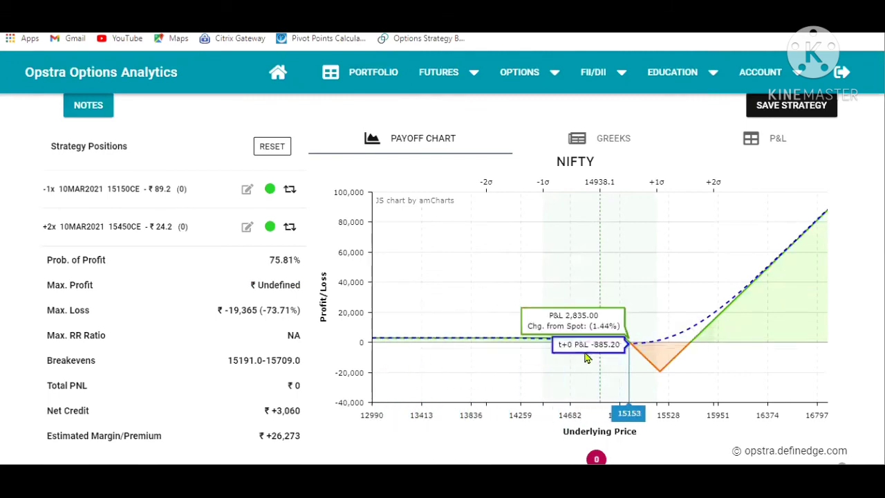
{"action": "scroll", "coordinate": [442, 277], "scroll_direction": "down", "scroll_amount": 1}
{"action": "scroll", "coordinate": [443, 276], "scroll_direction": "down", "scroll_amount": 1}
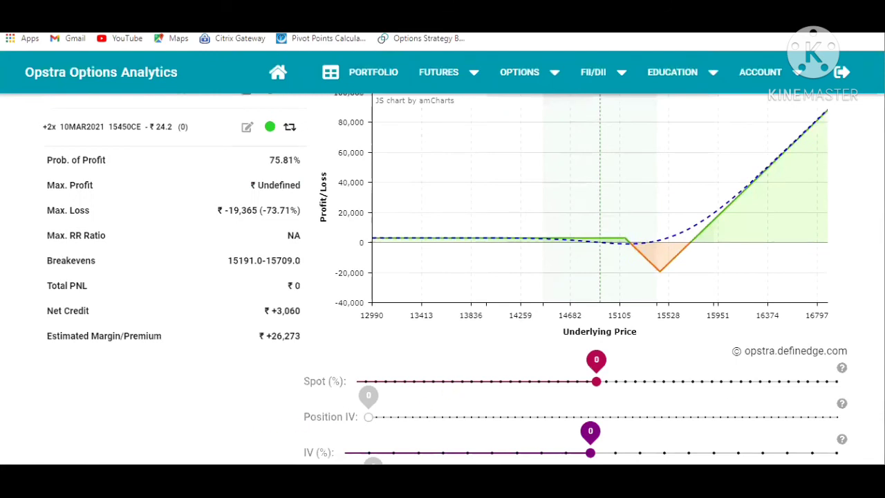
- Switch to the PowerPoint presentation and look back through the slide thumbnails from Ratio Spread to the opening title slide
{"action": "left_click", "coordinate": [145, 427]}
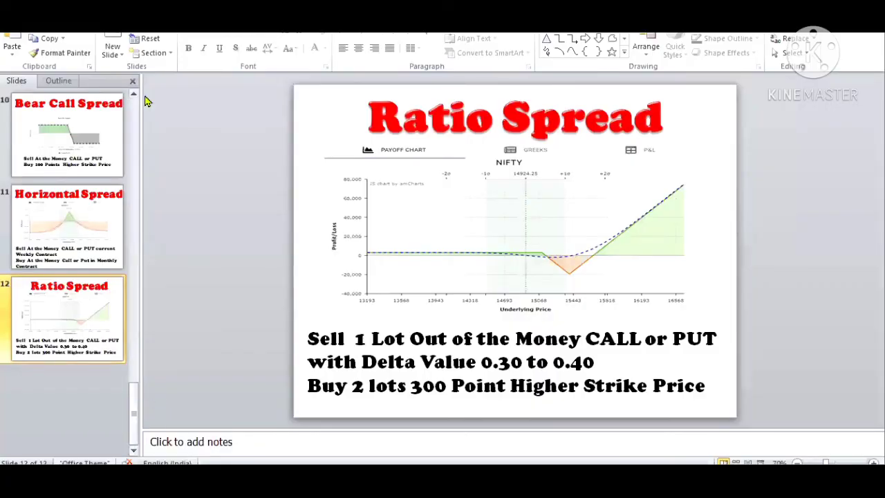
{"action": "scroll", "coordinate": [137, 108], "scroll_direction": "up", "scroll_amount": 5}
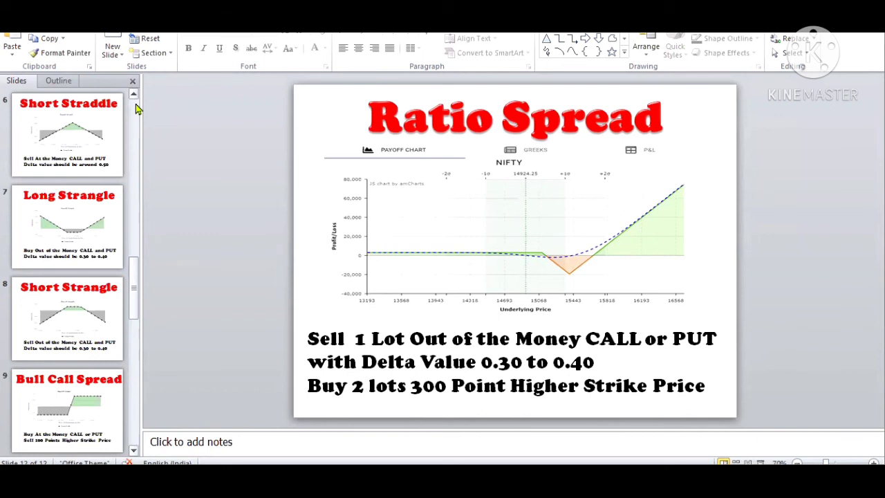
{"action": "scroll", "coordinate": [136, 109], "scroll_direction": "up", "scroll_amount": 5}
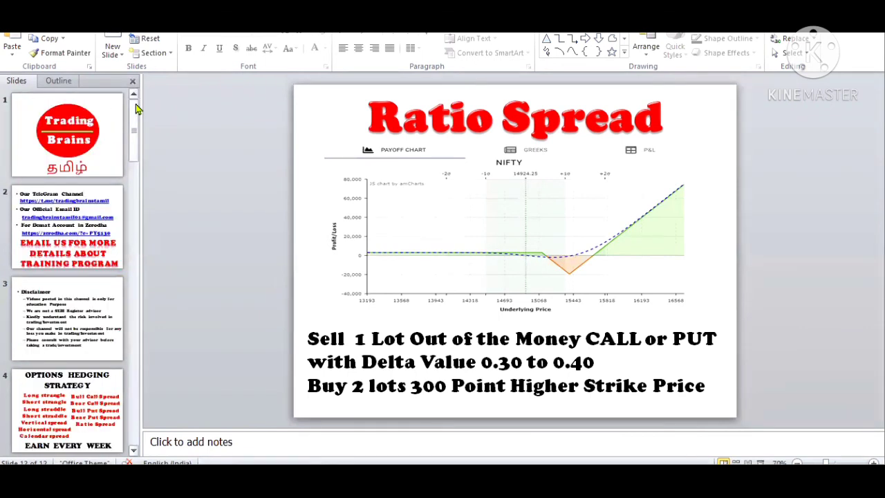